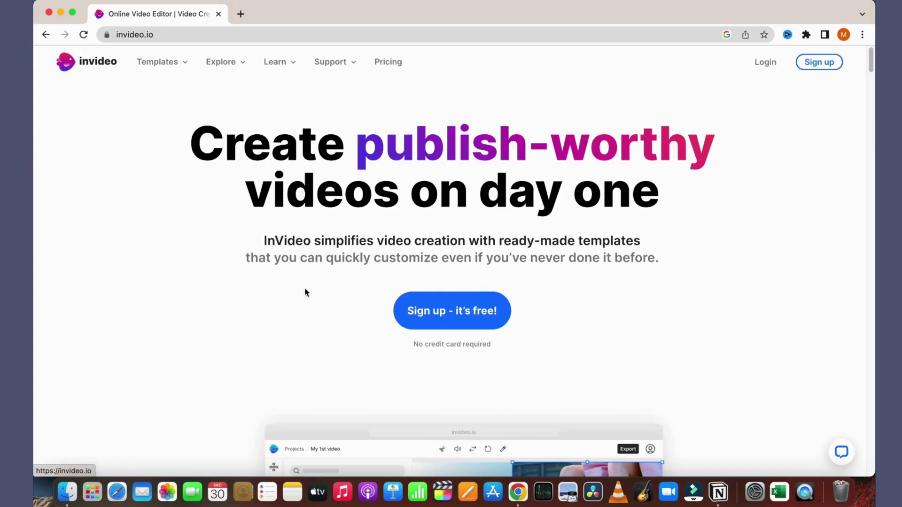
Bring the InVideo workflow window to the front via Mission Control
{"action": "scroll", "coordinate": [297, 187], "scroll_direction": "down", "scroll_amount": 15}
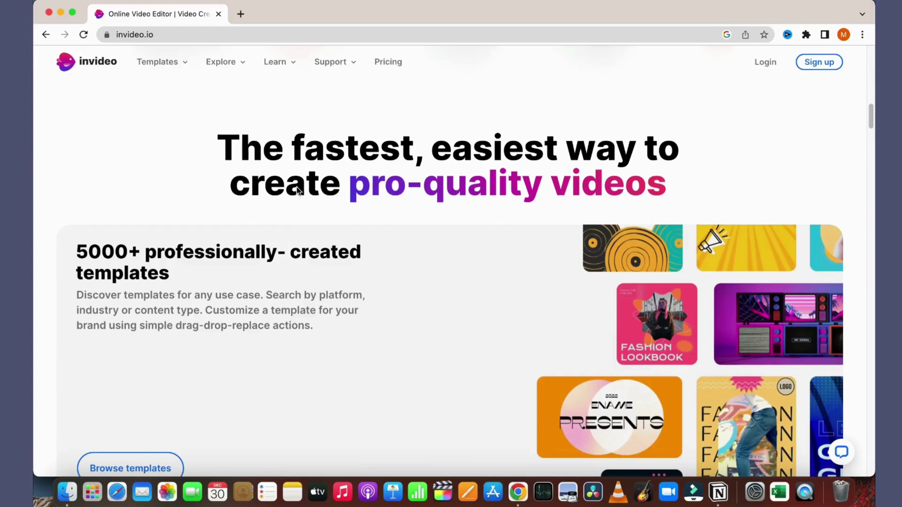
{"action": "scroll", "coordinate": [296, 187], "scroll_direction": "up", "scroll_amount": 8}
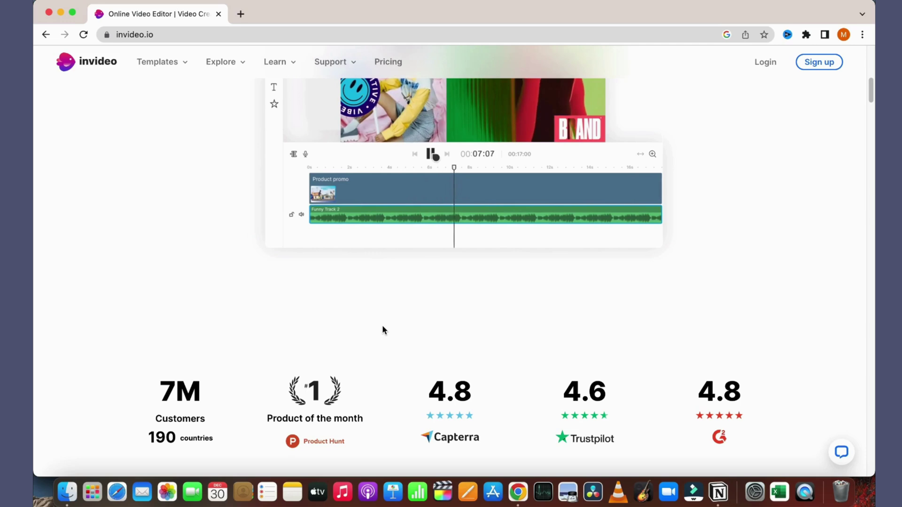
{"action": "scroll", "coordinate": [382, 326], "scroll_direction": "down", "scroll_amount": 5}
{"action": "scroll", "coordinate": [382, 325], "scroll_direction": "down", "scroll_amount": 1}
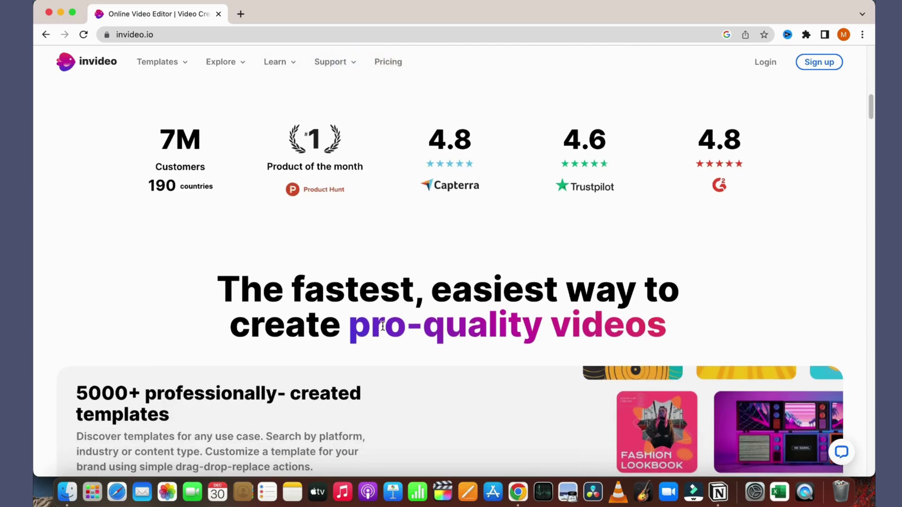
{"action": "scroll", "coordinate": [383, 326], "scroll_direction": "down", "scroll_amount": 3}
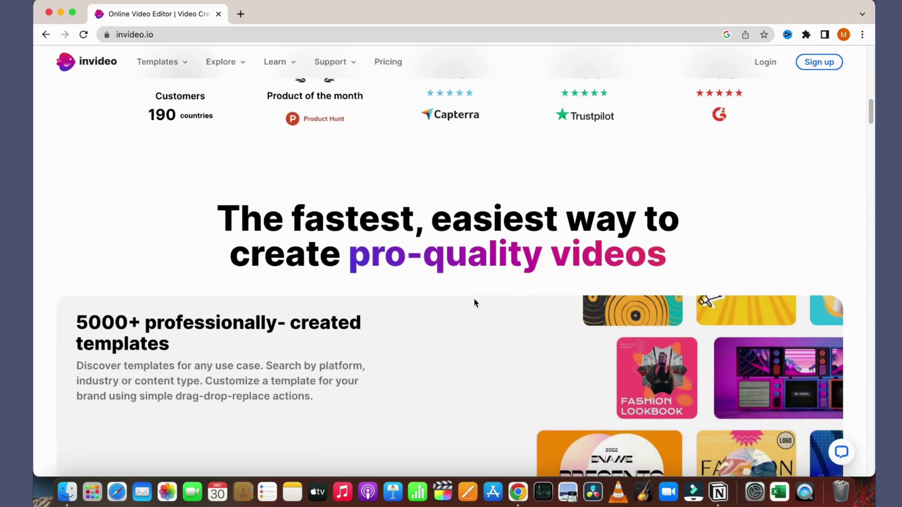
{"action": "scroll", "coordinate": [472, 307], "scroll_direction": "down", "scroll_amount": 6}
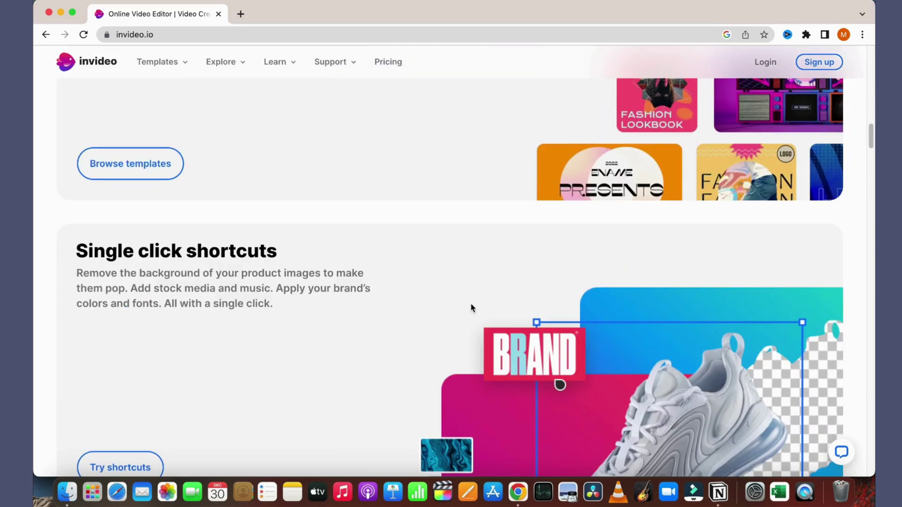
{"action": "scroll", "coordinate": [472, 308], "scroll_direction": "down", "scroll_amount": 10}
{"action": "scroll", "coordinate": [471, 304], "scroll_direction": "down", "scroll_amount": 15}
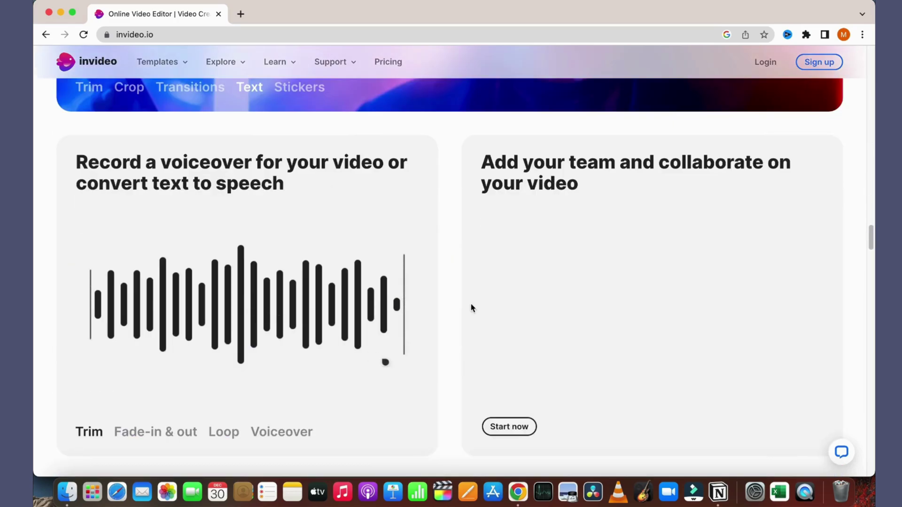
{"action": "scroll", "coordinate": [470, 303], "scroll_direction": "up", "scroll_amount": 12}
{"action": "scroll", "coordinate": [471, 303], "scroll_direction": "up", "scroll_amount": 15}
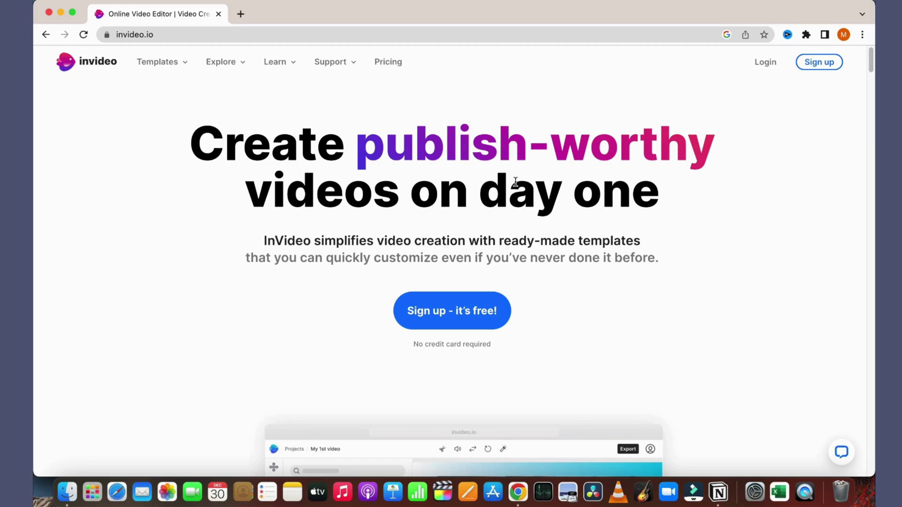
{"action": "mouse_move", "coordinate": [34, 506]}
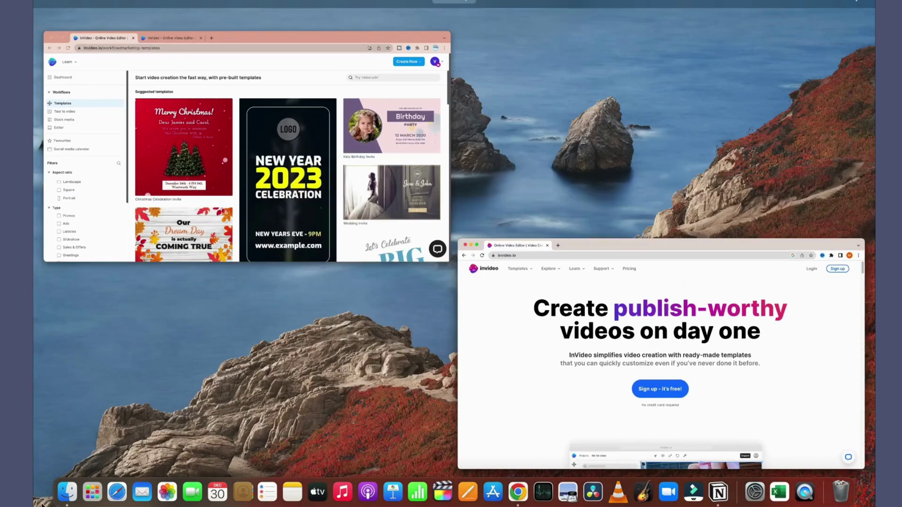
{"action": "left_click", "coordinate": [210, 121]}
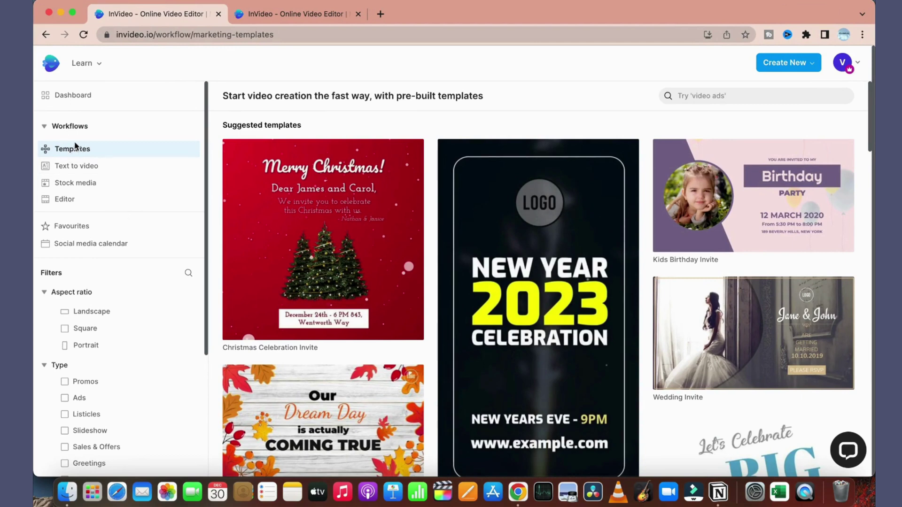
Browse the Templates library's suggestions, such as Christmas Celebration Invite and Kids Birthday Invite
{"action": "left_click", "coordinate": [83, 34]}
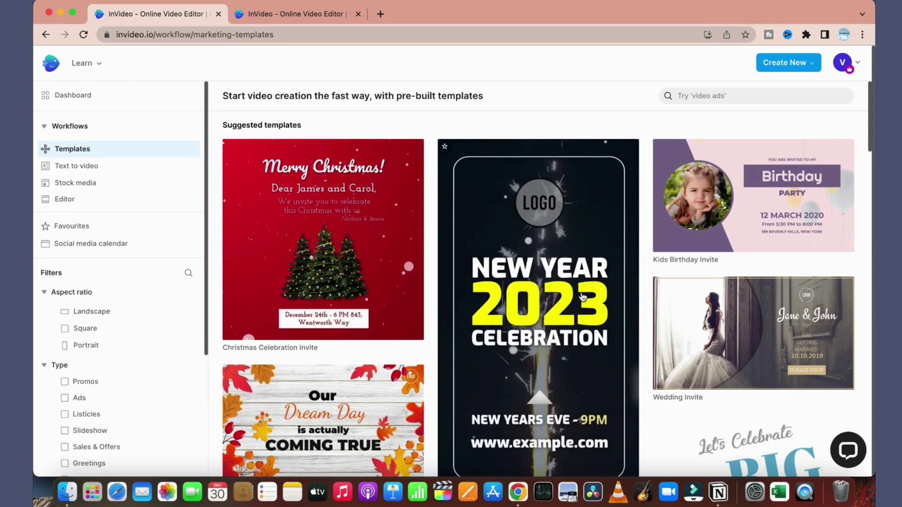
{"action": "mouse_move", "coordinate": [697, 259]}
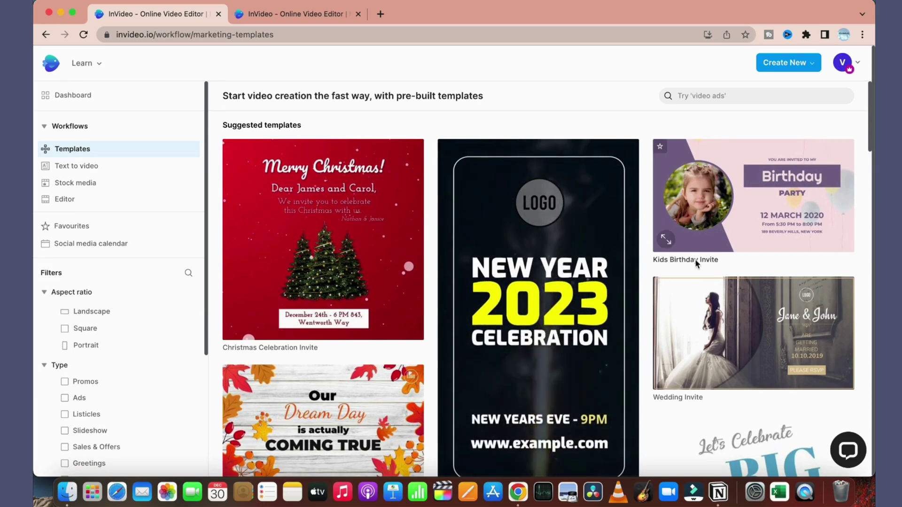
{"action": "scroll", "coordinate": [543, 334], "scroll_direction": "down", "scroll_amount": 10}
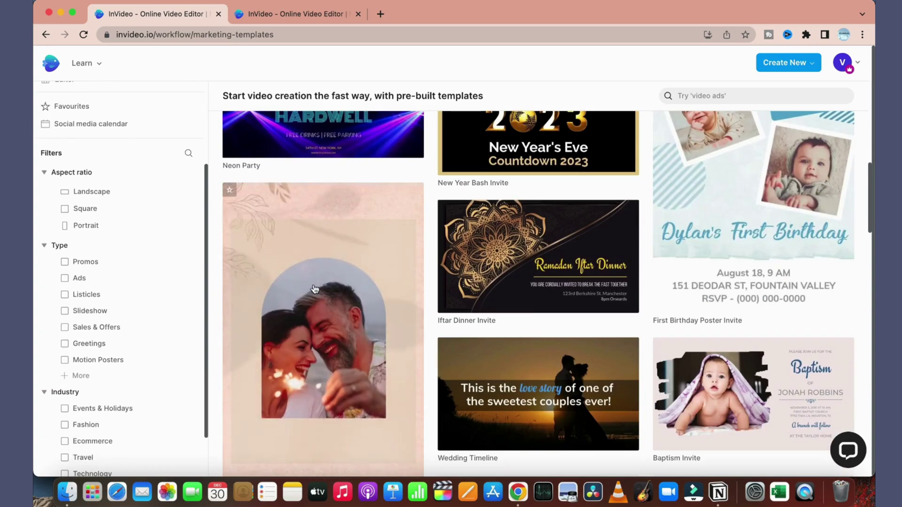
{"action": "scroll", "coordinate": [719, 270], "scroll_direction": "down", "scroll_amount": 1}
{"action": "scroll", "coordinate": [540, 341], "scroll_direction": "down", "scroll_amount": 10}
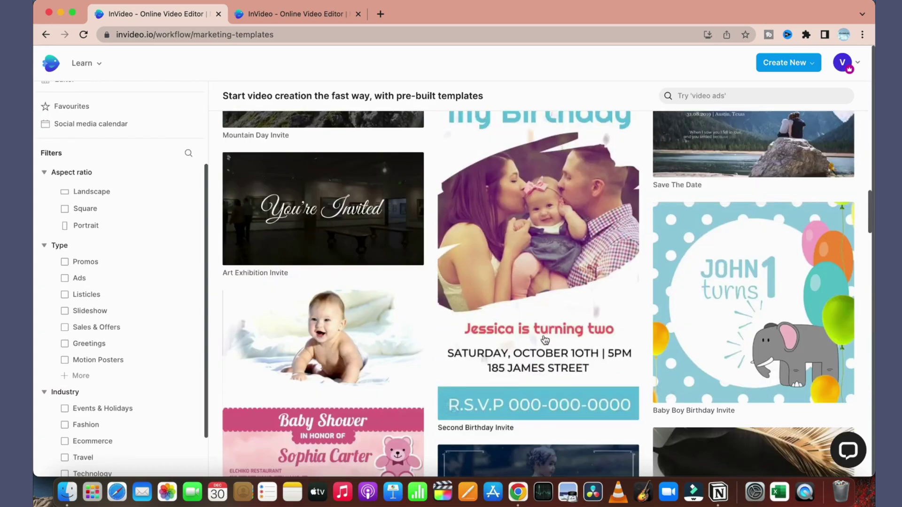
{"action": "scroll", "coordinate": [519, 271], "scroll_direction": "down", "scroll_amount": 10}
{"action": "scroll", "coordinate": [518, 265], "scroll_direction": "down", "scroll_amount": 5}
{"action": "scroll", "coordinate": [520, 270], "scroll_direction": "up", "scroll_amount": 20}
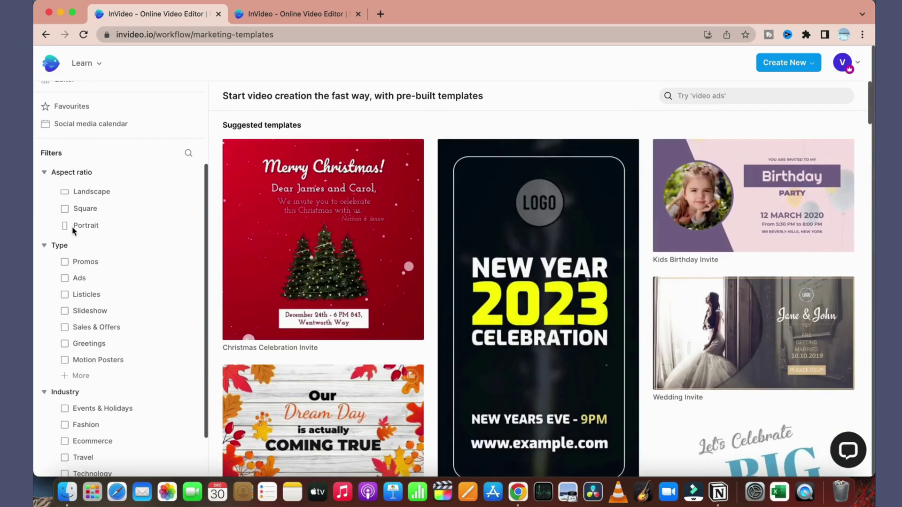
Filter templates to Portrait aspect ratio and search for 'reels'
{"action": "left_click", "coordinate": [74, 227]}
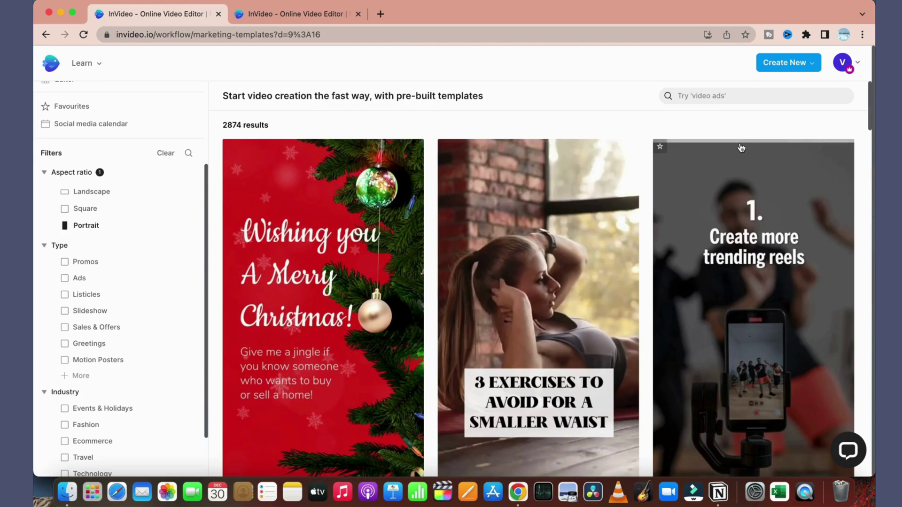
{"action": "left_click", "coordinate": [738, 93]}
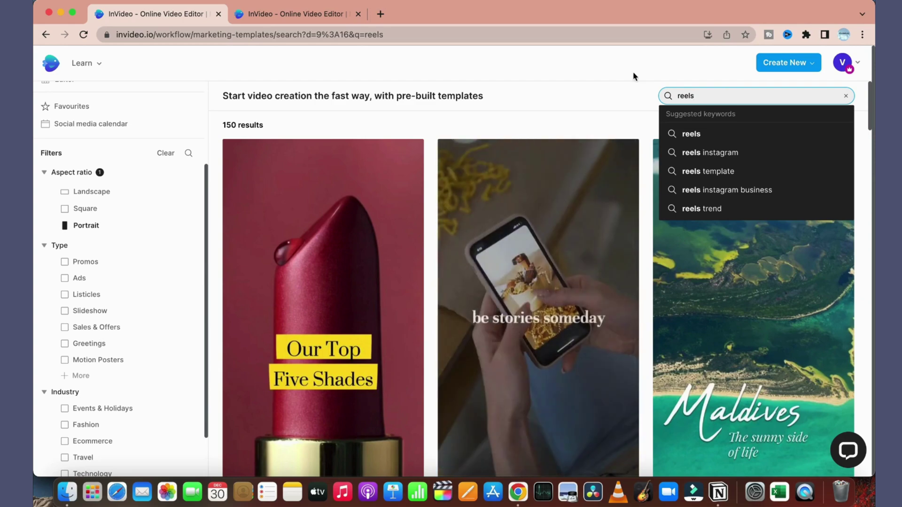
{"action": "left_click", "coordinate": [632, 71]}
Look through the 150 portrait reel results, such as Beach Travel Reel
{"action": "scroll", "coordinate": [652, 332], "scroll_direction": "down", "scroll_amount": 4}
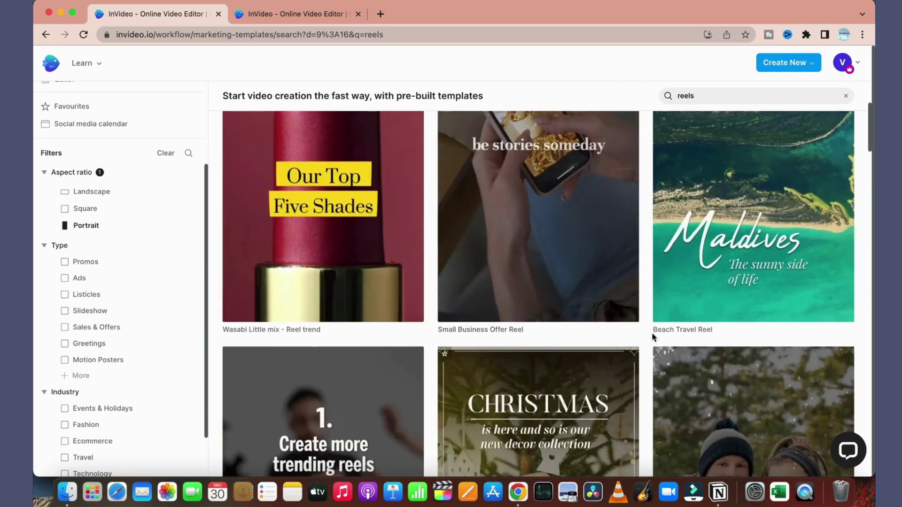
{"action": "scroll", "coordinate": [584, 223], "scroll_direction": "up", "scroll_amount": 4}
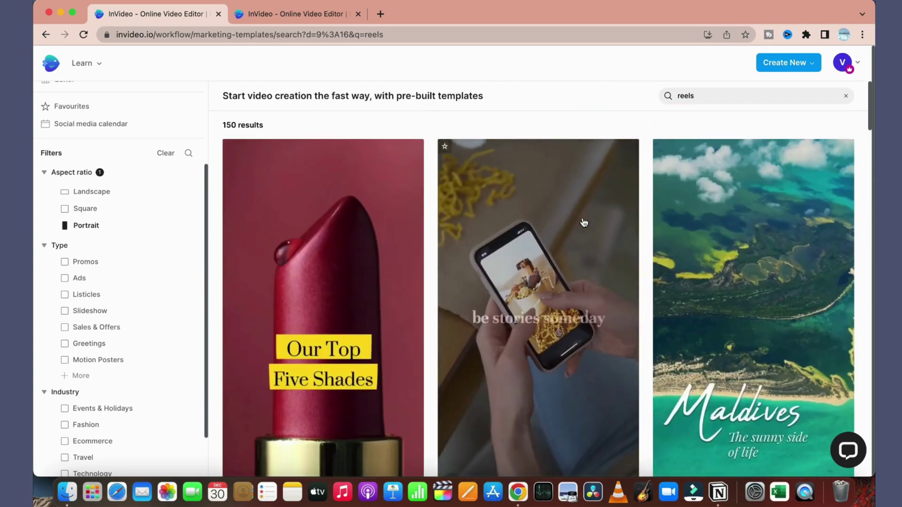
{"action": "scroll", "coordinate": [587, 235], "scroll_direction": "down", "scroll_amount": 4}
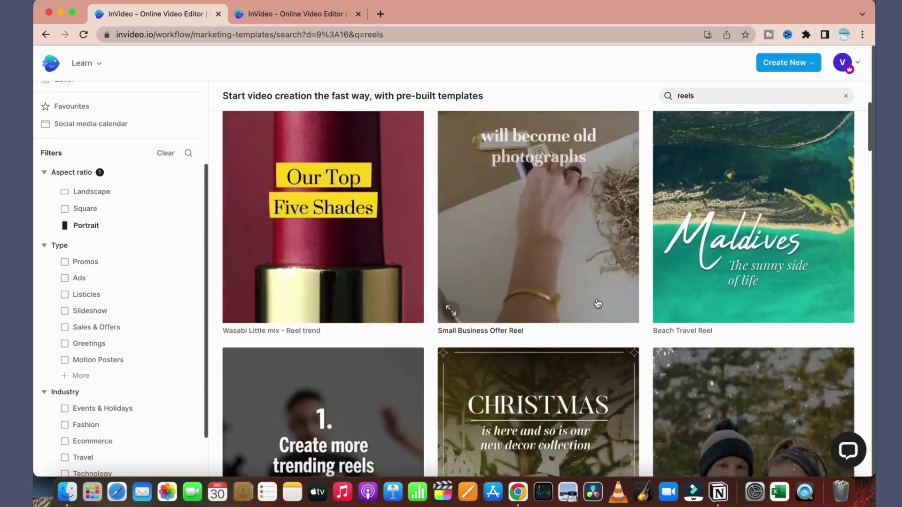
{"action": "scroll", "coordinate": [573, 325], "scroll_direction": "down", "scroll_amount": 2}
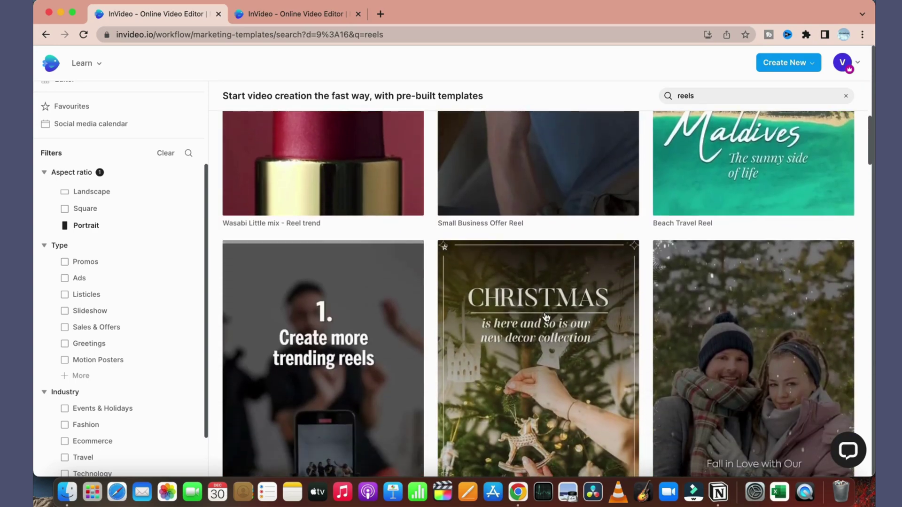
{"action": "scroll", "coordinate": [547, 318], "scroll_direction": "up", "scroll_amount": 5}
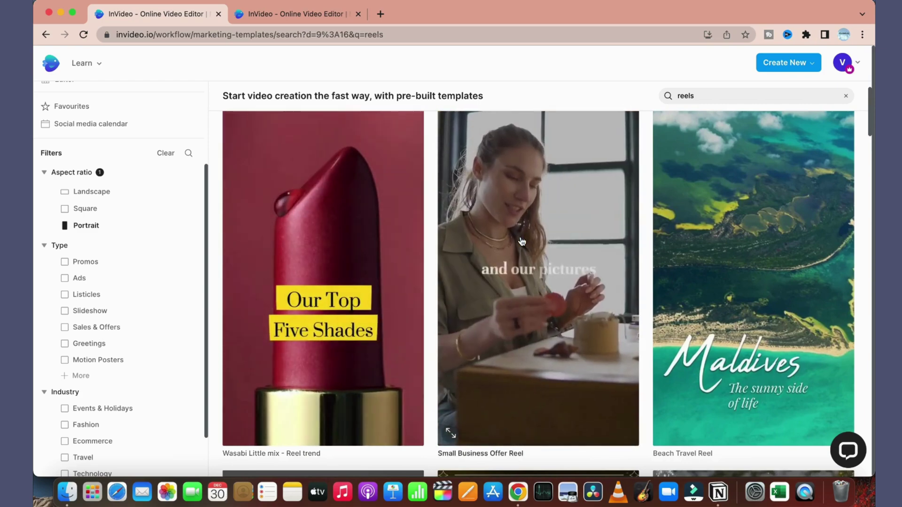
{"action": "scroll", "coordinate": [561, 242], "scroll_direction": "down", "scroll_amount": 10}
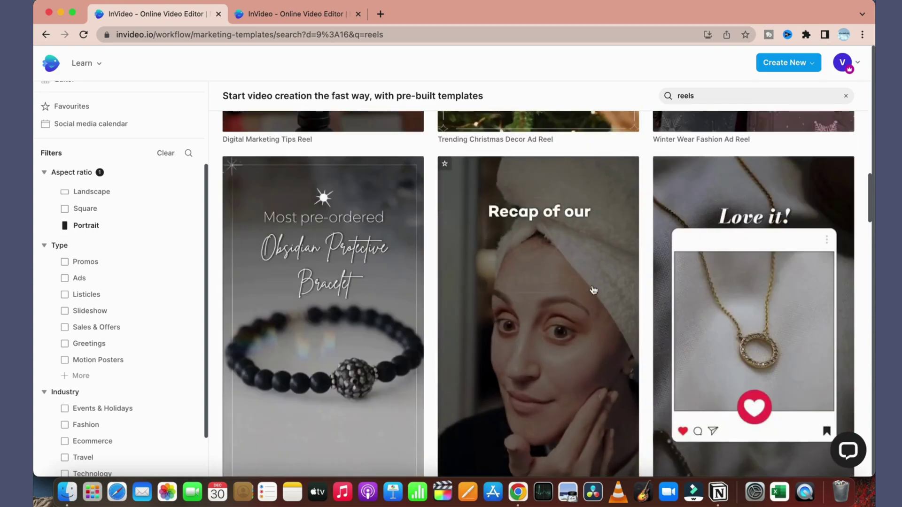
{"action": "scroll", "coordinate": [619, 271], "scroll_direction": "up", "scroll_amount": 5}
{"action": "scroll", "coordinate": [618, 271], "scroll_direction": "up", "scroll_amount": 2}
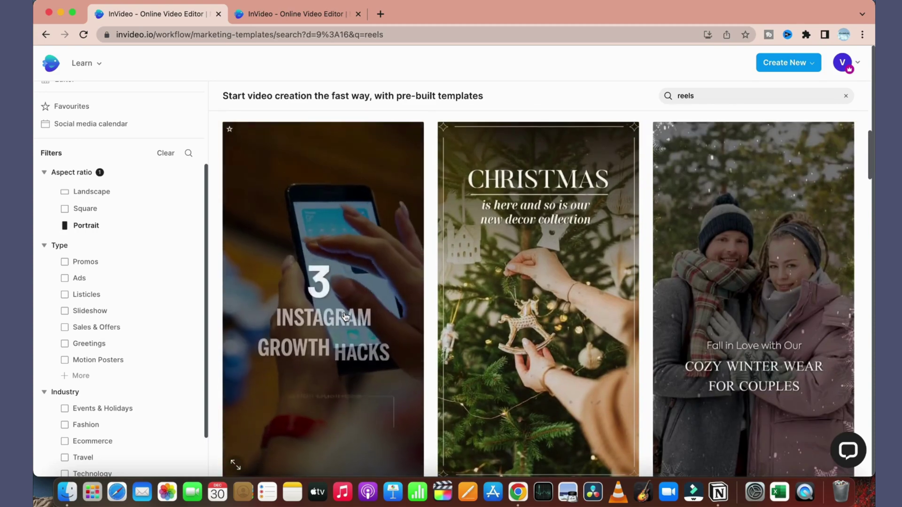
Use the Instagram Growth Hacks (Digital Marketing Tips Reel) template as a Portrait 9:16 project
{"action": "left_click", "coordinate": [345, 316]}
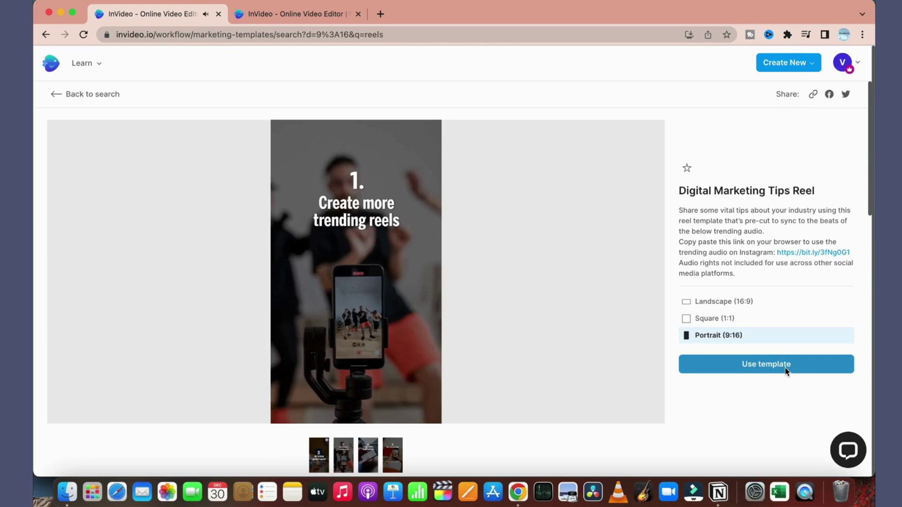
{"action": "left_click", "coordinate": [786, 371]}
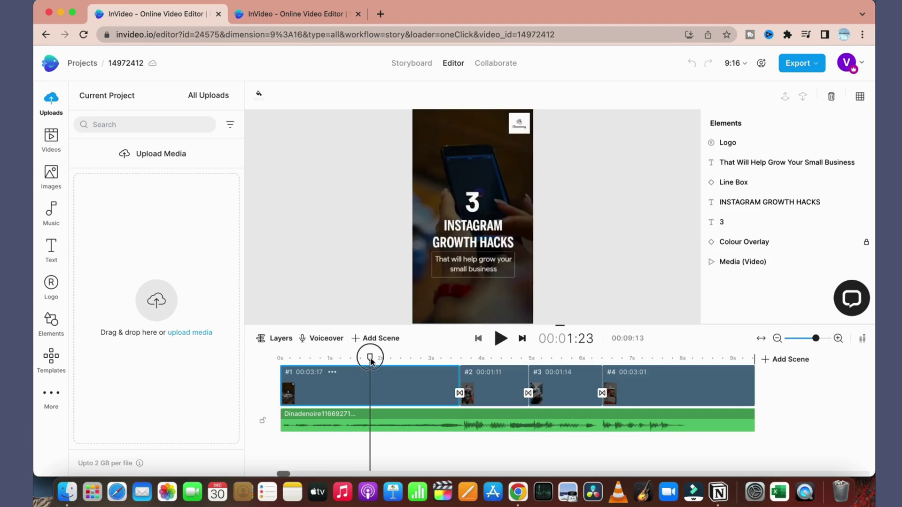
Scrub through scene 1's '3 Instagram Growth Hacks' intro, then rewind to 00:00:00
{"action": "left_click_drag", "start_coordinate": [370, 361], "coordinate": [331, 355]}
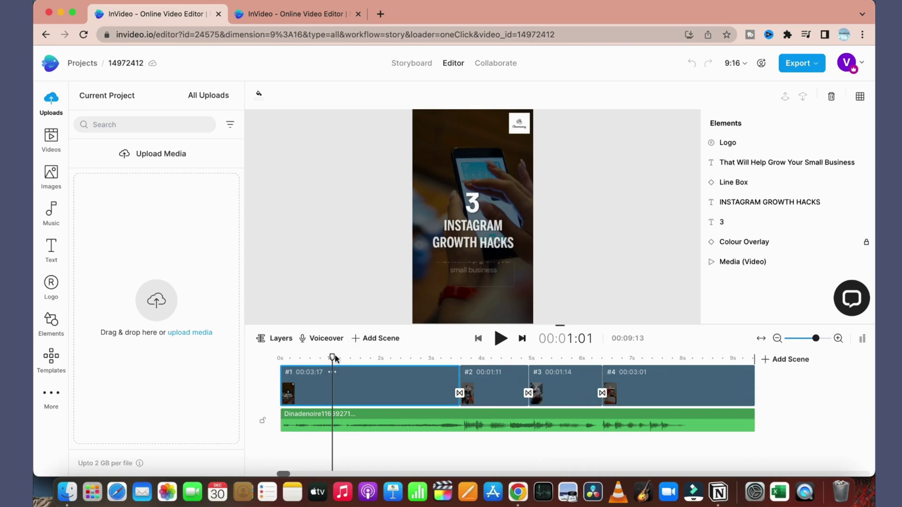
{"action": "left_click_drag", "start_coordinate": [333, 356], "coordinate": [279, 356]}
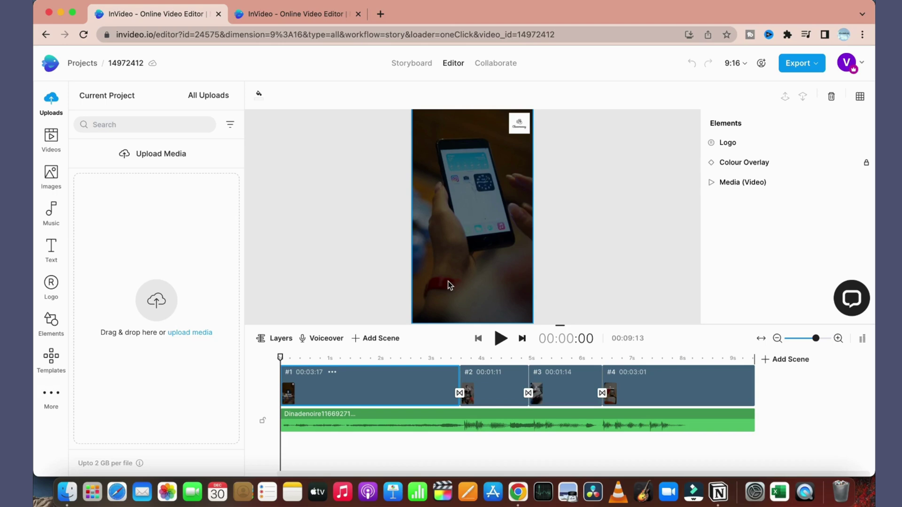
Play the reel briefly from the start, then pause it
{"action": "key", "text": "space"}
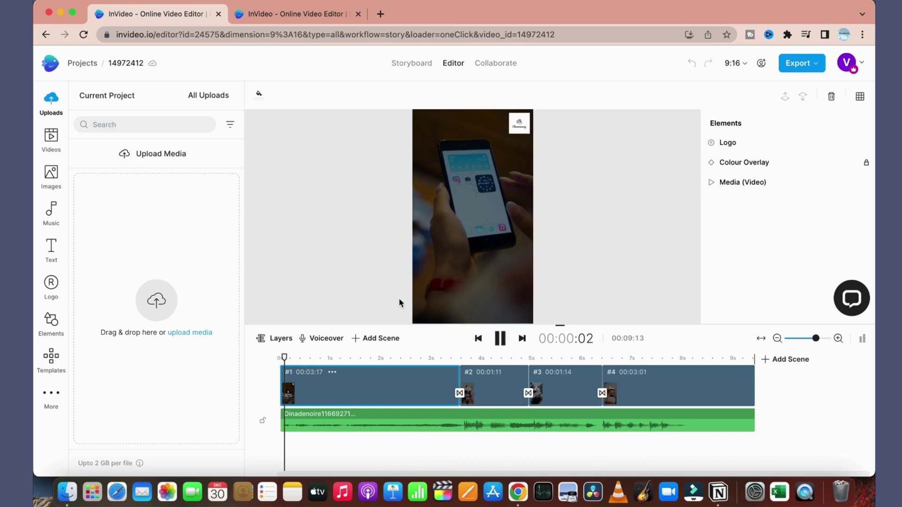
{"action": "key", "text": "XF86AudioRaiseVolume"}
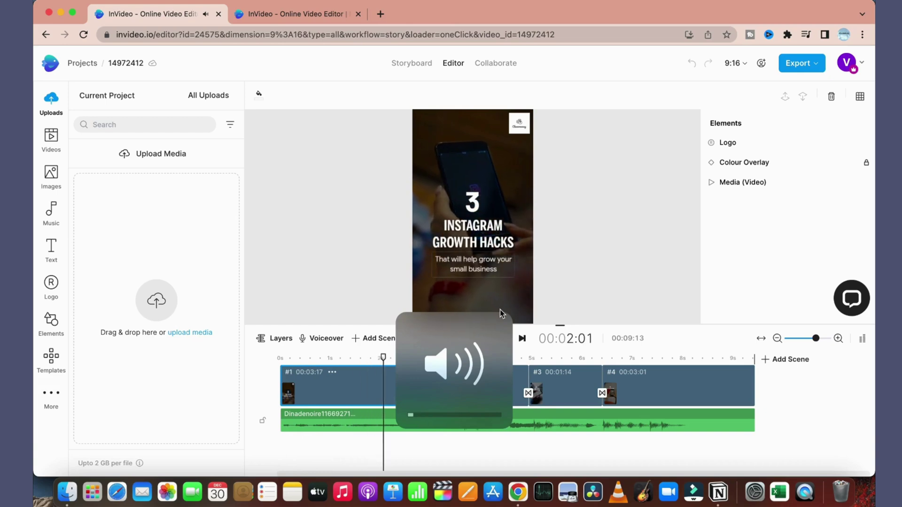
{"action": "key", "text": "space"}
Select the INSTAGRAM GROWTH HACKS headline on the canvas and open it in Edit text
{"action": "left_click", "coordinate": [472, 236]}
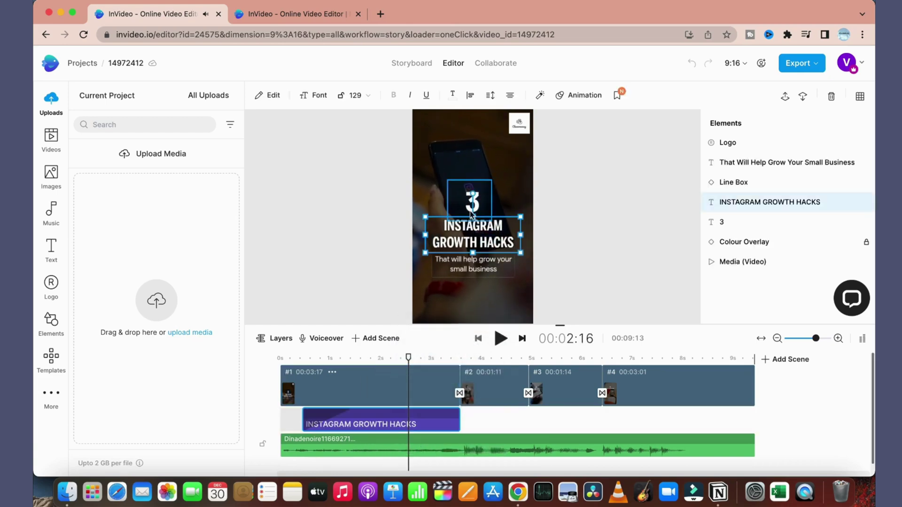
{"action": "left_click", "coordinate": [472, 215]}
{"action": "left_click", "coordinate": [468, 236]}
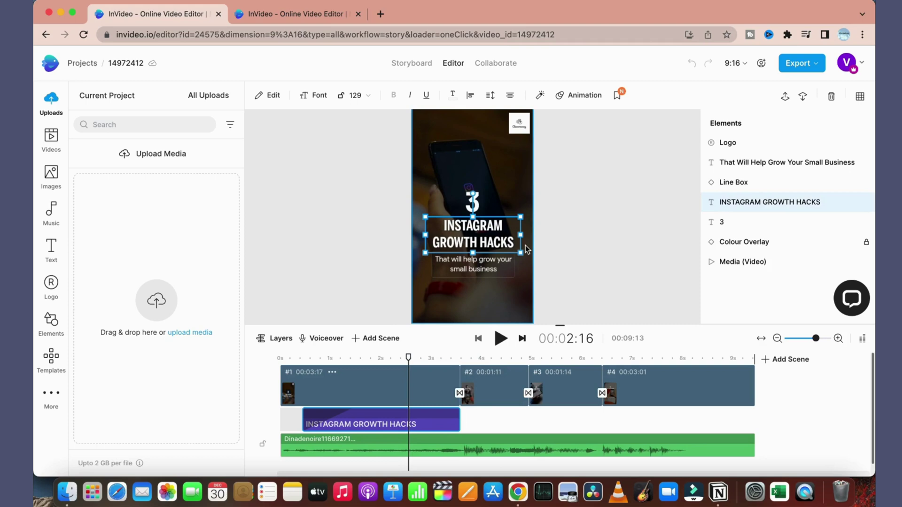
{"action": "left_click", "coordinate": [480, 272]}
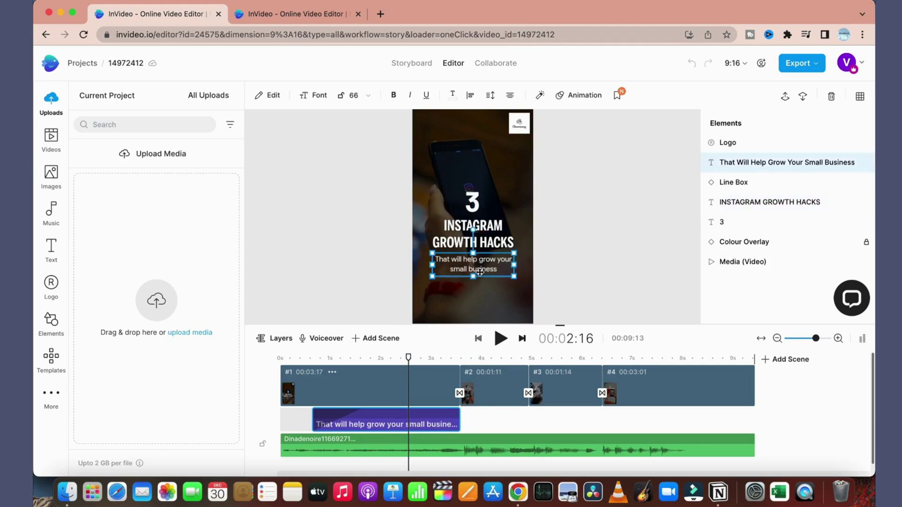
{"action": "left_click", "coordinate": [600, 266]}
{"action": "left_click", "coordinate": [481, 221]}
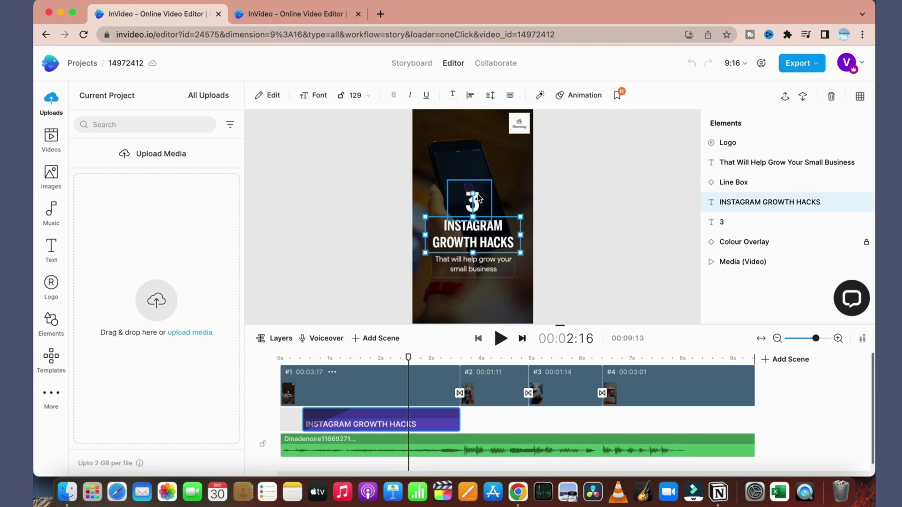
{"action": "left_click", "coordinate": [468, 223]}
{"action": "left_click", "coordinate": [573, 236]}
{"action": "left_click", "coordinate": [468, 235]}
{"action": "left_click", "coordinate": [469, 220]}
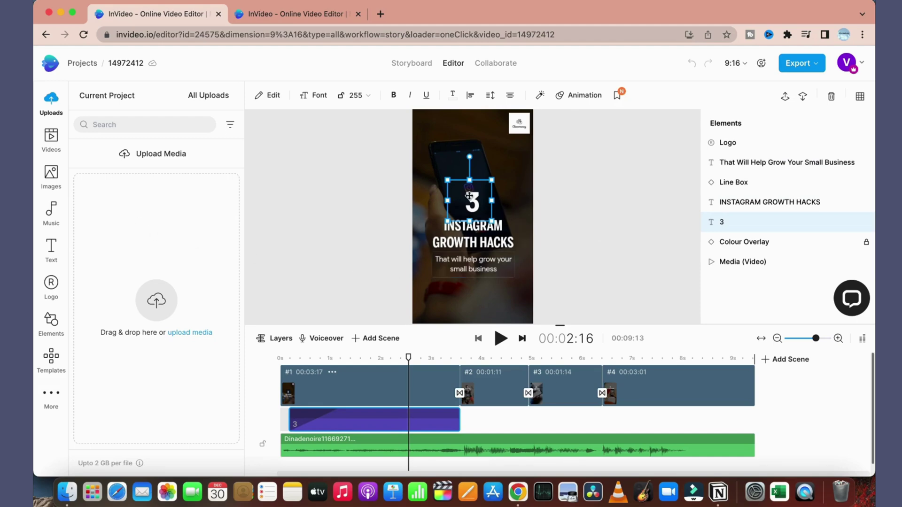
{"action": "left_click", "coordinate": [472, 233]}
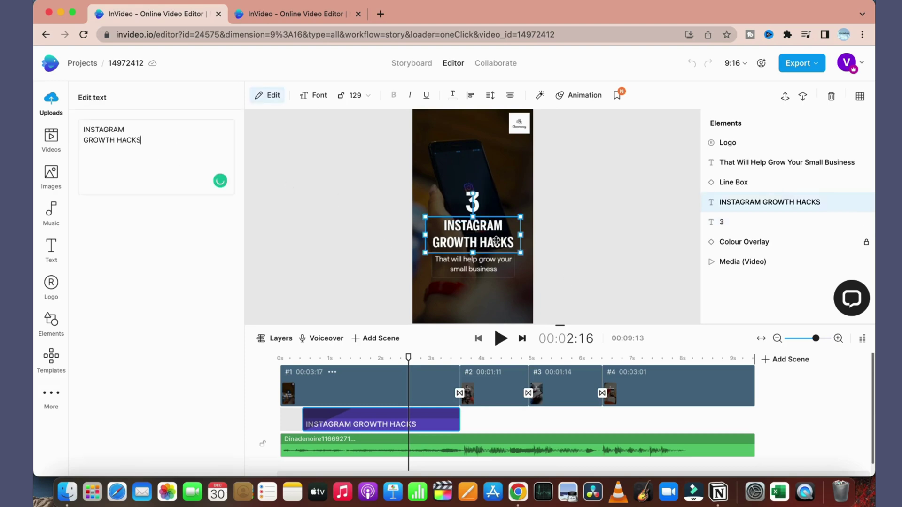
Replace the headline with 'Reasons' and the subtitle with 'Why you should start creating Short Videos'
{"action": "left_click_drag", "start_coordinate": [153, 143], "coordinate": [39, 117]}
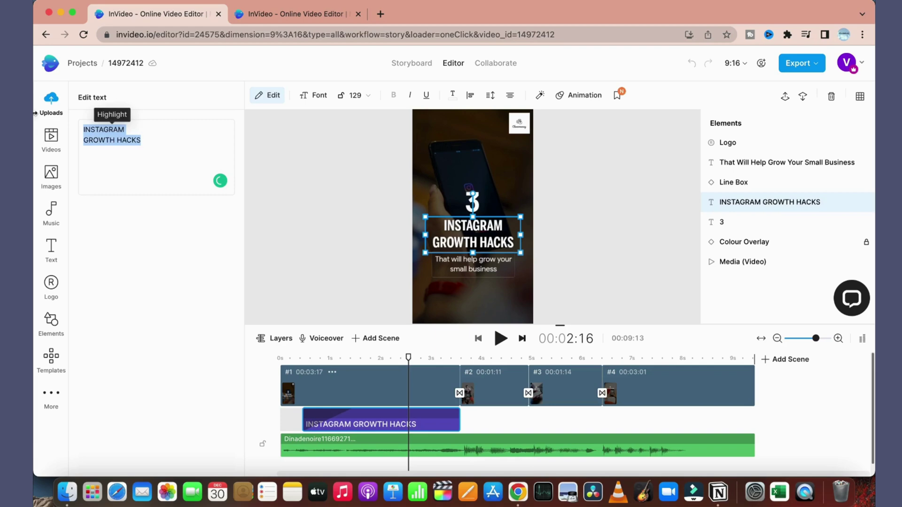
{"action": "type", "text": "Reasons"}
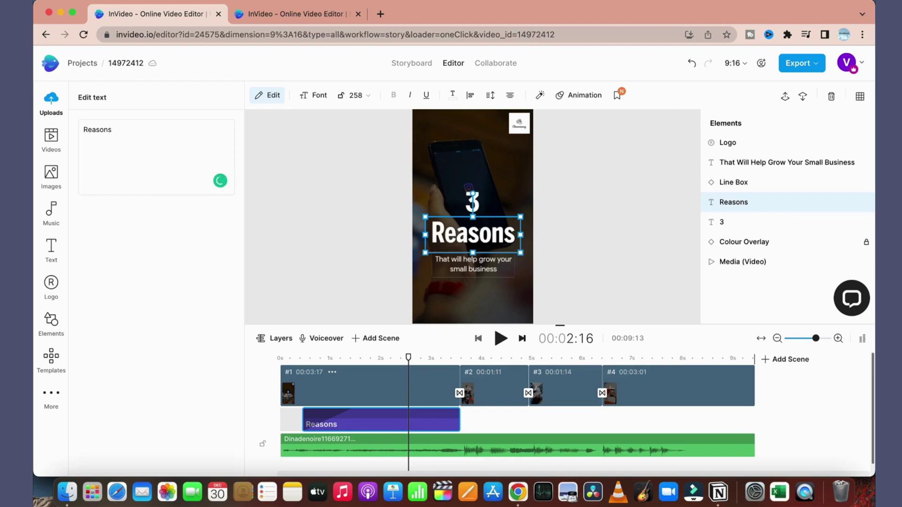
{"action": "left_click", "coordinate": [465, 264]}
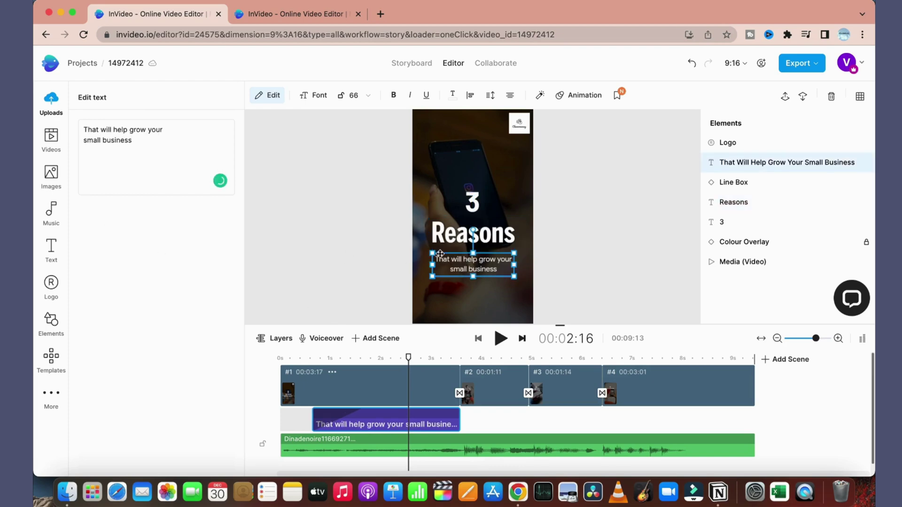
{"action": "key", "text": "super+a"}
{"action": "type", "text": "Why"}
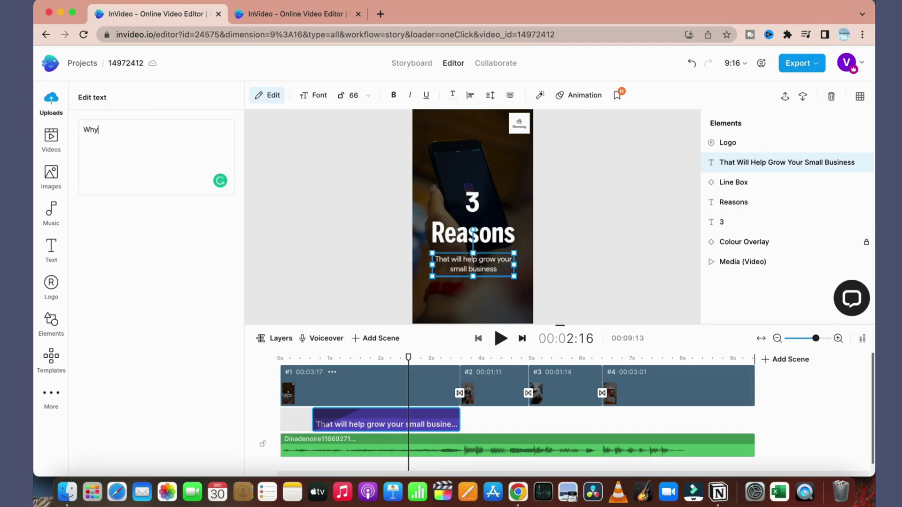
{"action": "type", "text": " you"}
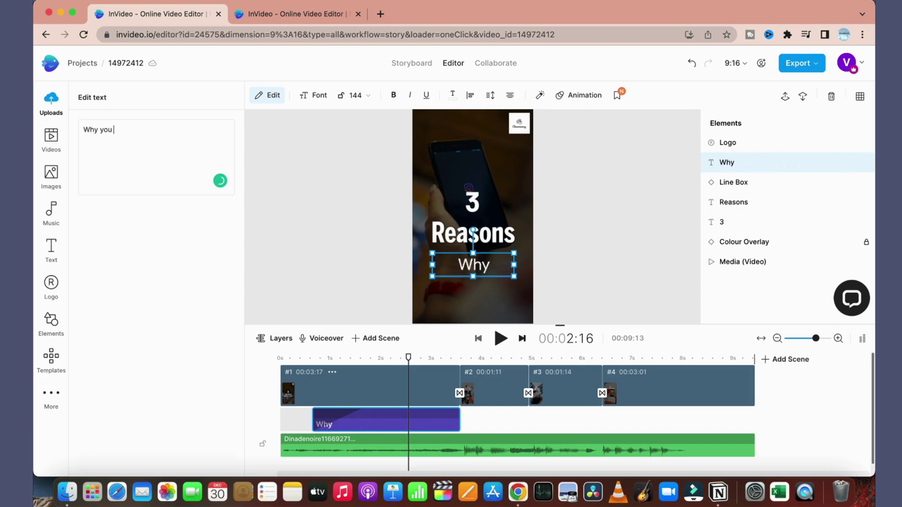
{"action": "type", "text": " sh"}
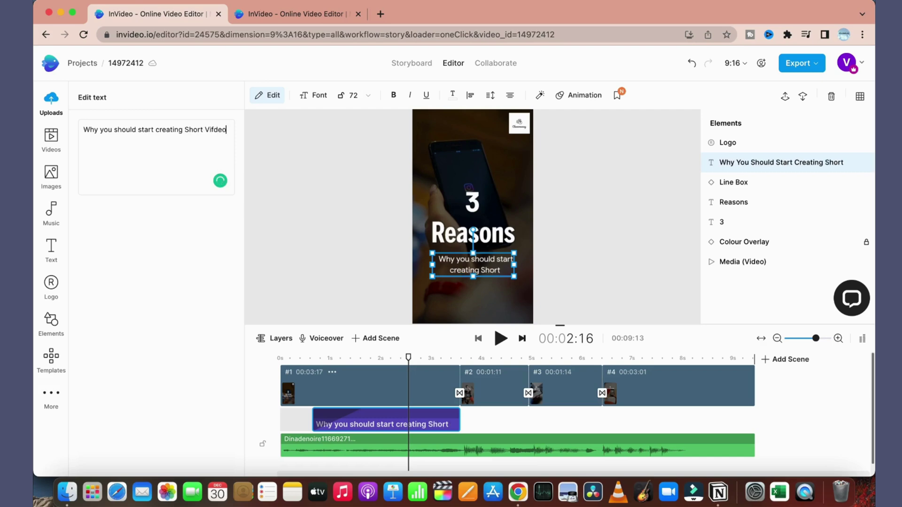
{"action": "key", "text": "BackSpace"}
{"action": "type", "text": "i"}
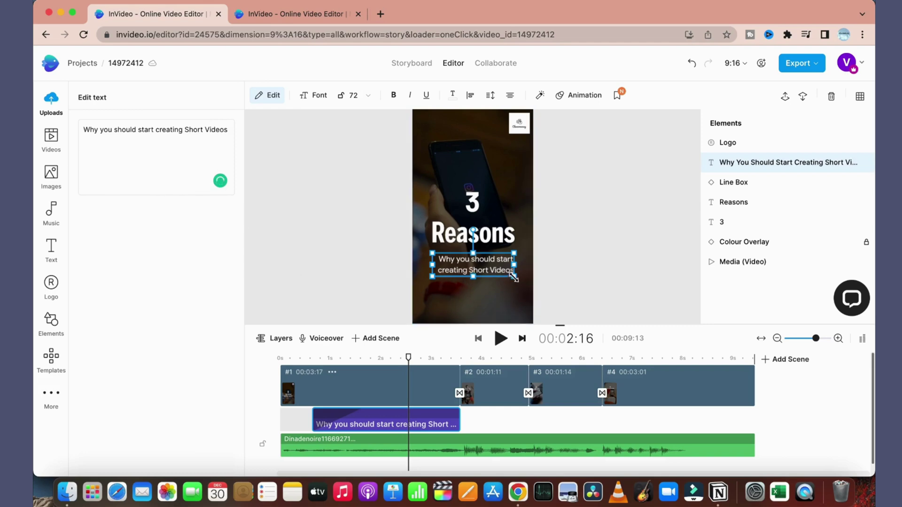
Enlarge the subtitle caption to size 93 and replay the reel from the start
{"action": "left_click", "coordinate": [529, 286]}
{"action": "left_click", "coordinate": [487, 276]}
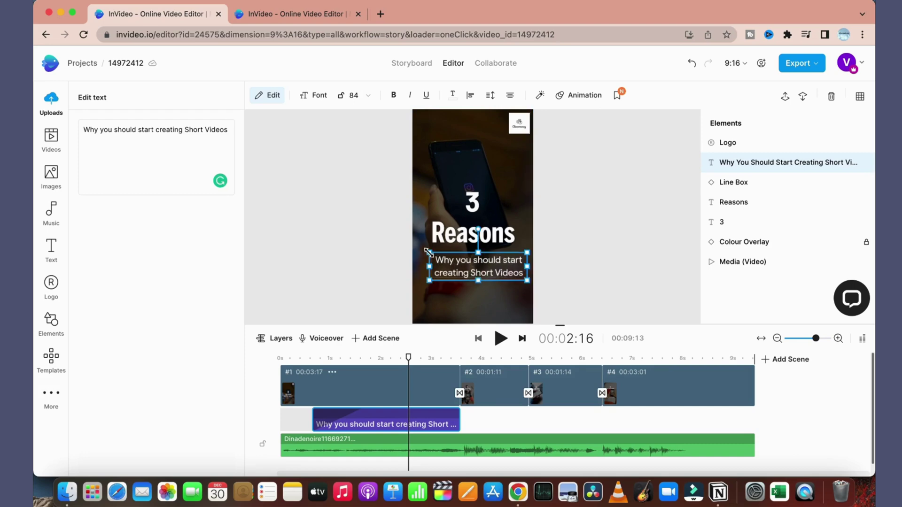
{"action": "left_click_drag", "start_coordinate": [429, 253], "coordinate": [421, 250]}
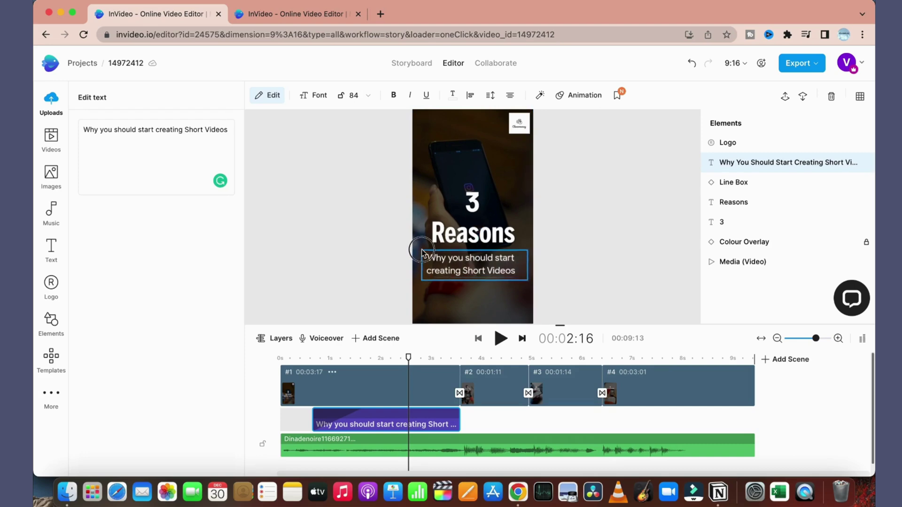
{"action": "left_click", "coordinate": [586, 245]}
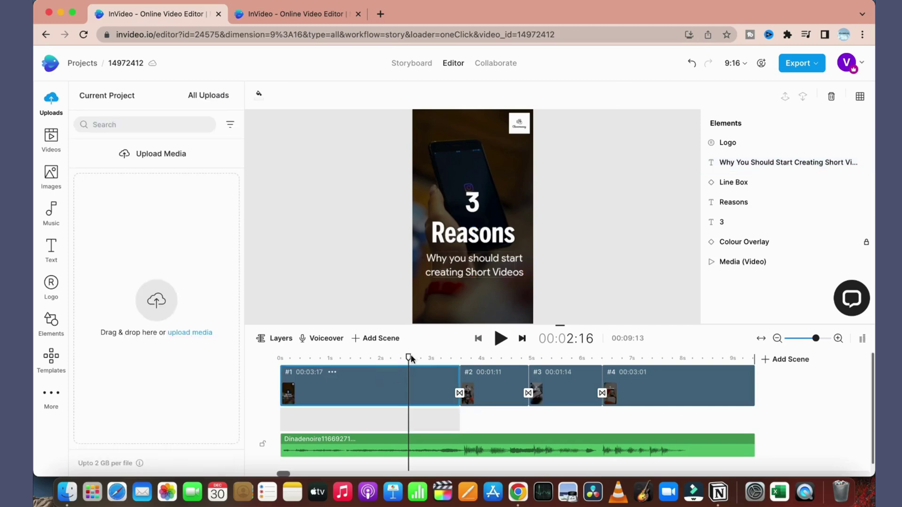
{"action": "left_click_drag", "start_coordinate": [410, 359], "coordinate": [247, 348]}
{"action": "key", "text": "space"}
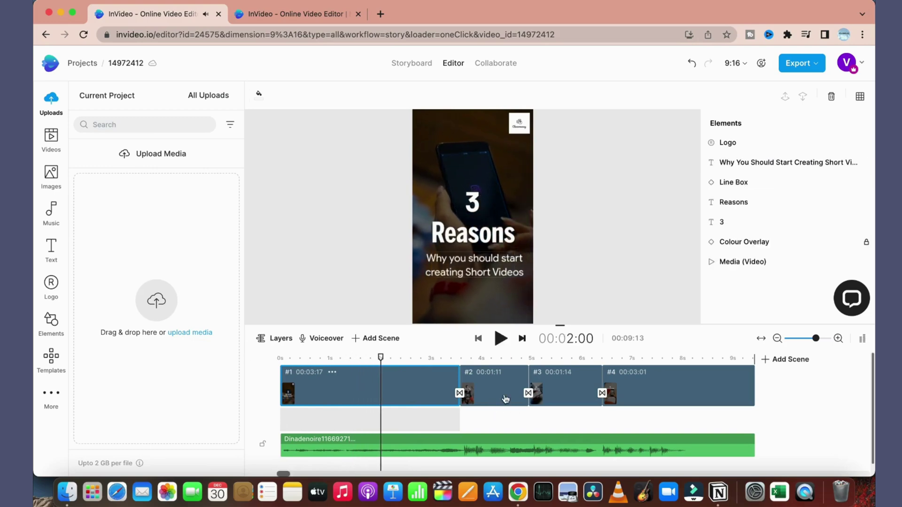
{"action": "left_click", "coordinate": [506, 400]}
Change scene 2's 'Create more trending reels' caption to 'Easy to Make'
{"action": "left_click", "coordinate": [498, 173]}
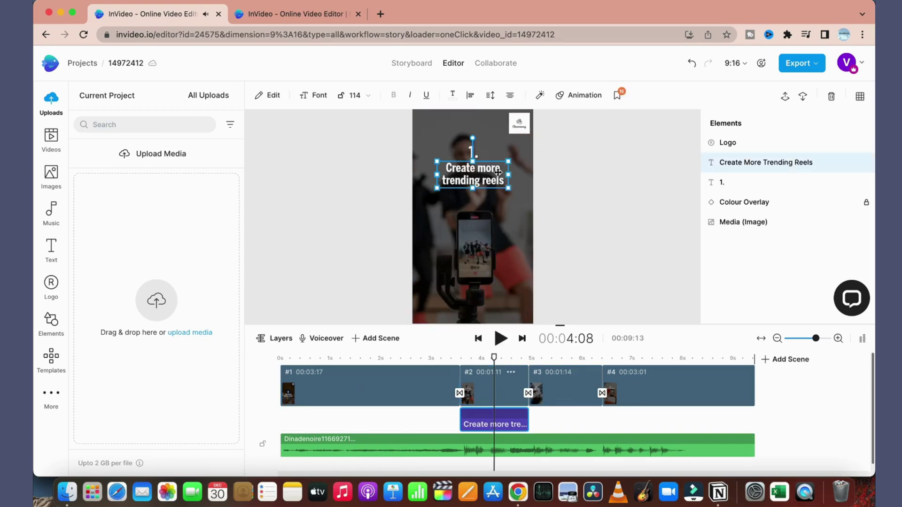
{"action": "double_click", "coordinate": [473, 180]}
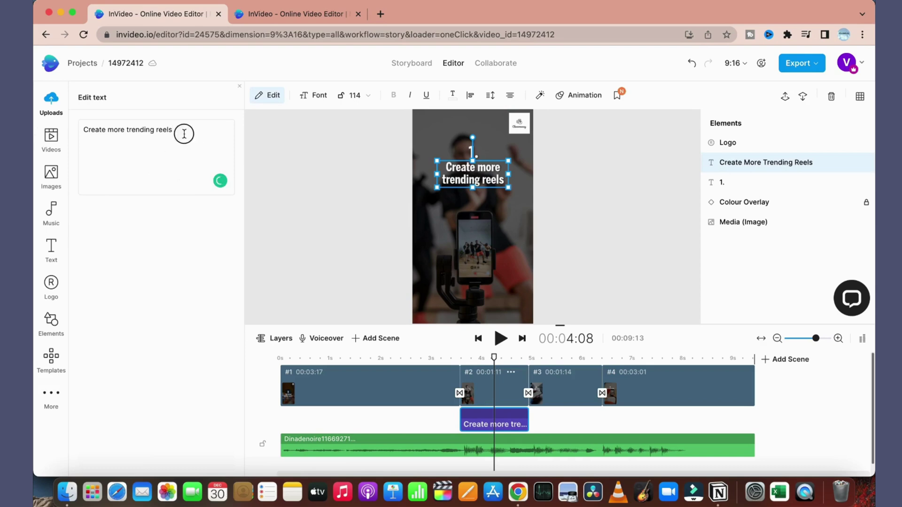
{"action": "left_click_drag", "start_coordinate": [183, 132], "coordinate": [41, 146]}
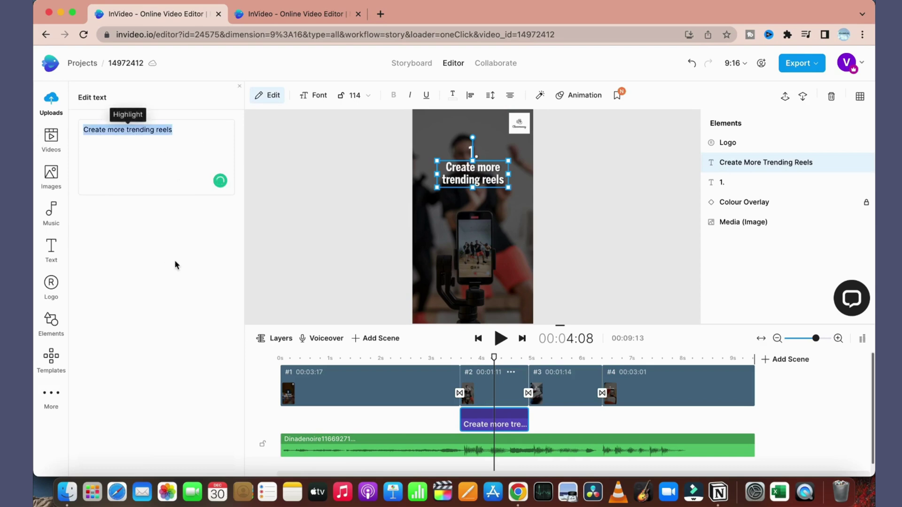
{"action": "type", "text": "Easy to Make"}
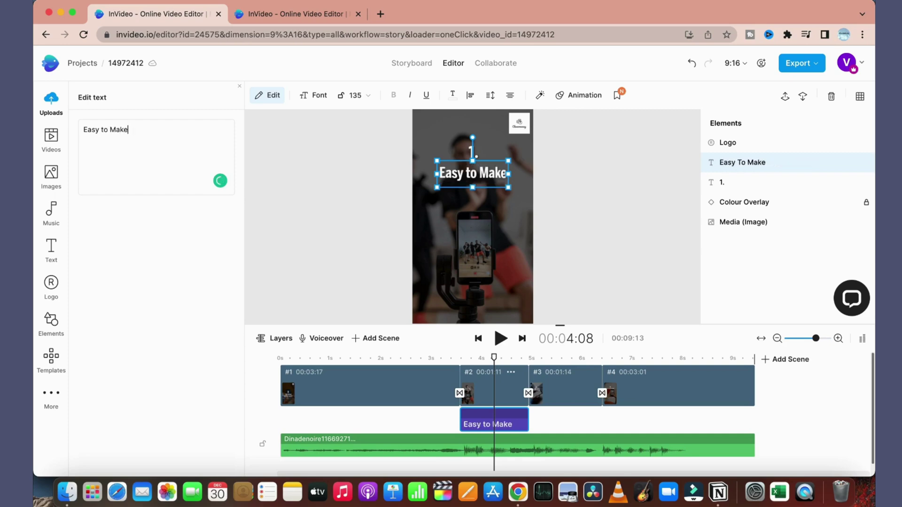
{"action": "key", "text": "Escape"}
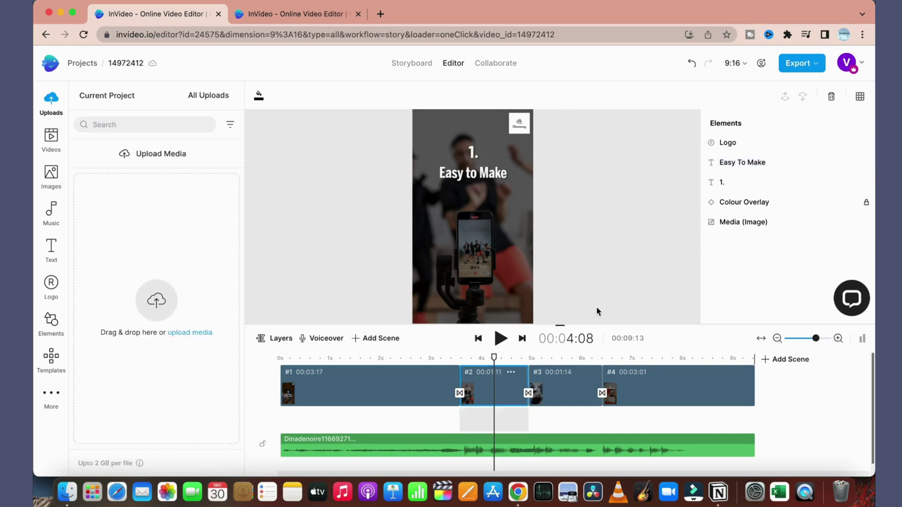
Change scene 3's 'Engage before & after posting' caption to 'Less Competition', accepting the spelling fix
{"action": "left_click", "coordinate": [566, 390]}
{"action": "left_click", "coordinate": [457, 173]}
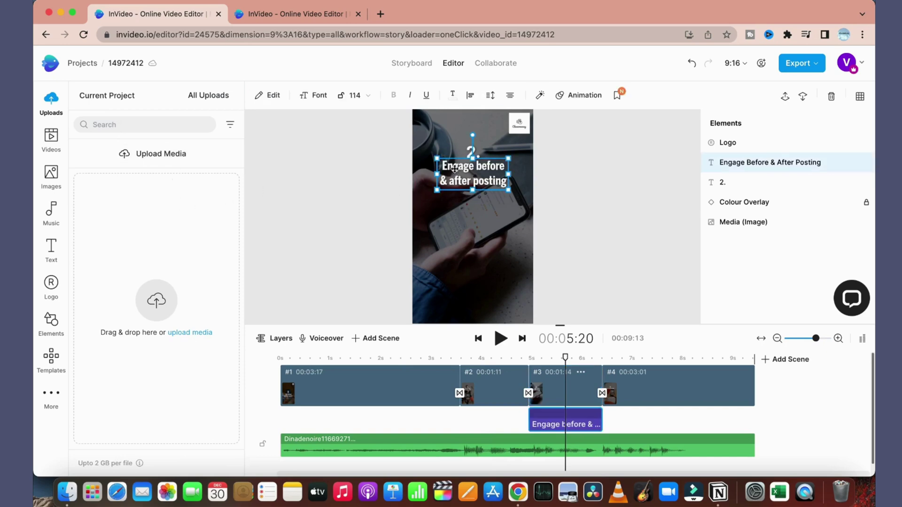
{"action": "double_click", "coordinate": [462, 174]}
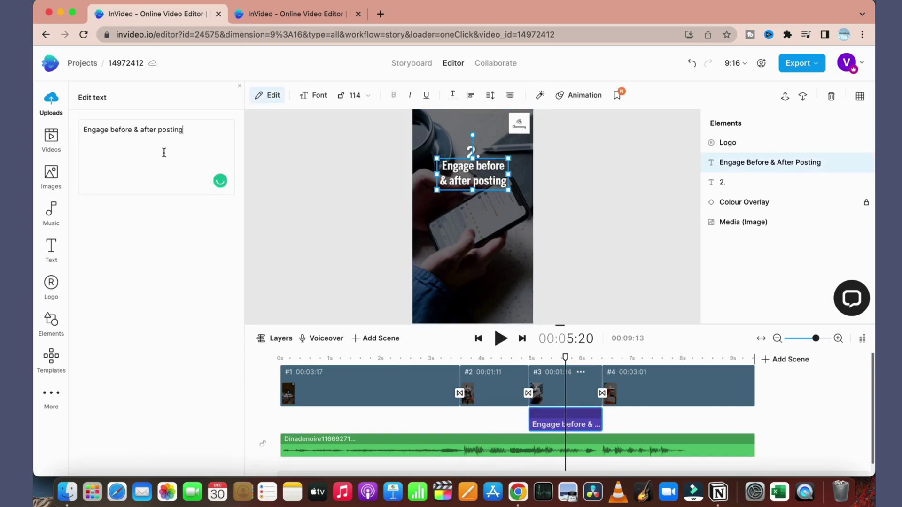
{"action": "triple_click", "coordinate": [149, 130]}
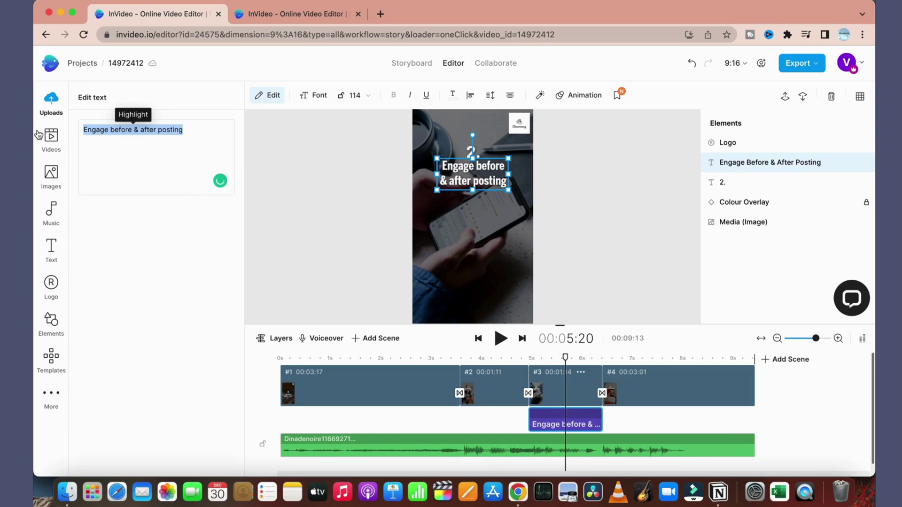
{"action": "type", "text": "Less Compittion."}
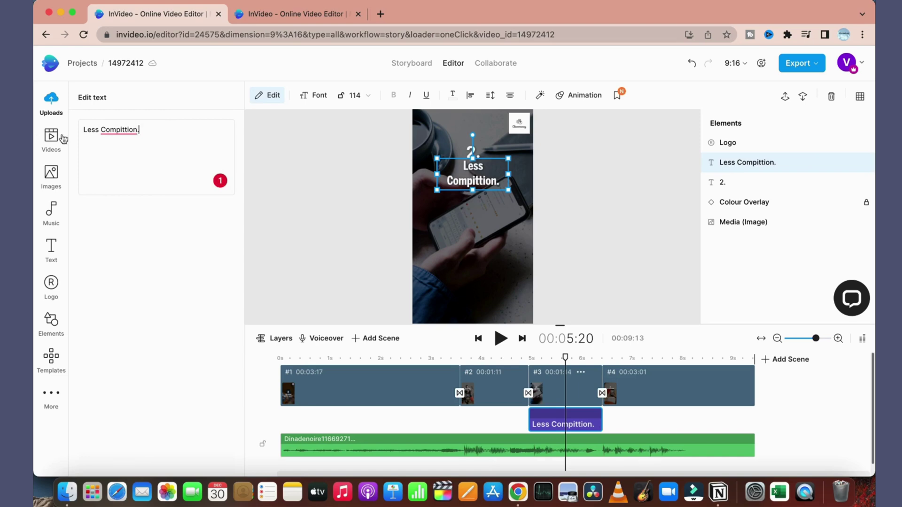
{"action": "mouse_move", "coordinate": [119, 130]}
{"action": "left_click", "coordinate": [142, 152]}
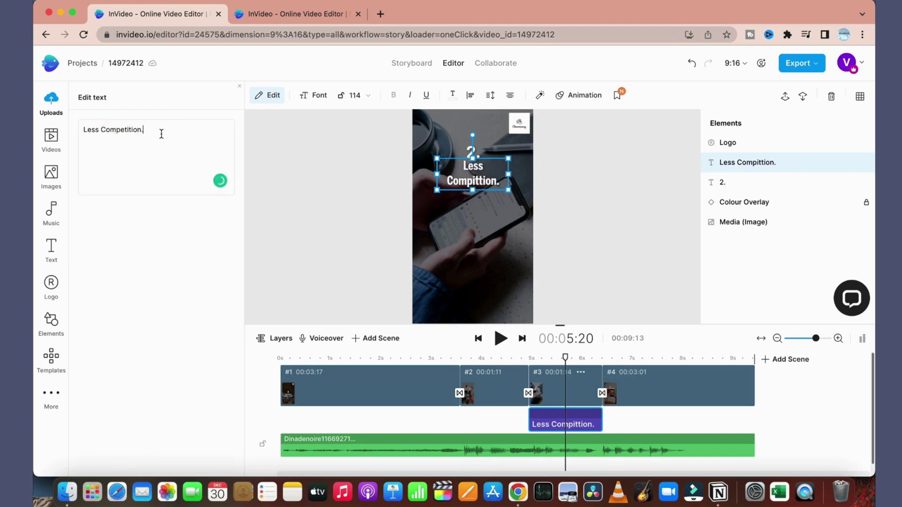
{"action": "key", "text": "BackSpace"}
Rewrite scene 4's 'Post stories daily' caption as 'More views (As compared to long-form content)'
{"action": "left_click", "coordinate": [608, 213]}
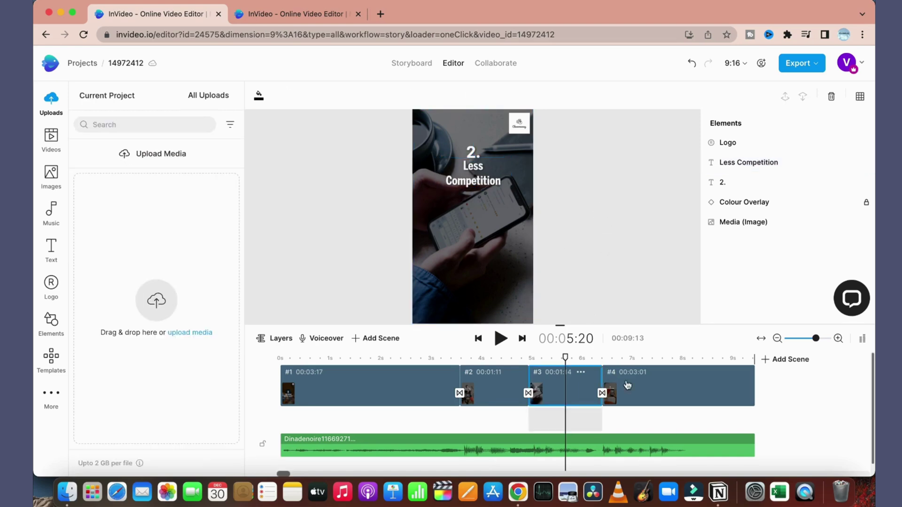
{"action": "left_click", "coordinate": [678, 386]}
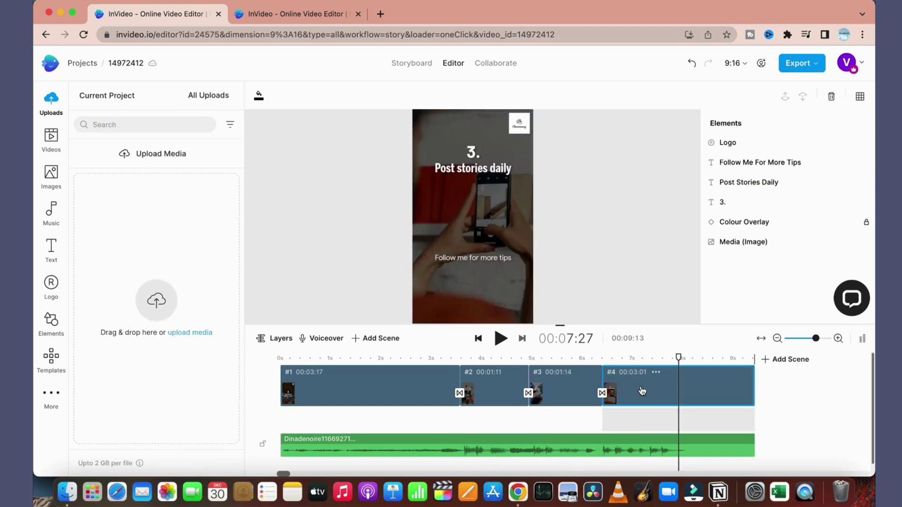
{"action": "left_click", "coordinate": [491, 173]}
{"action": "double_click", "coordinate": [485, 175]}
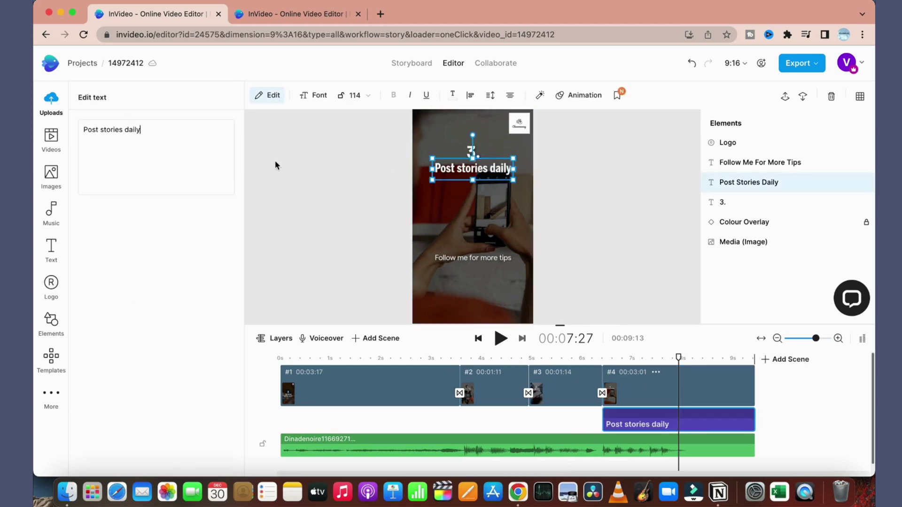
{"action": "left_click_drag", "start_coordinate": [156, 134], "coordinate": [38, 127]}
{"action": "type", "text": "Mo"}
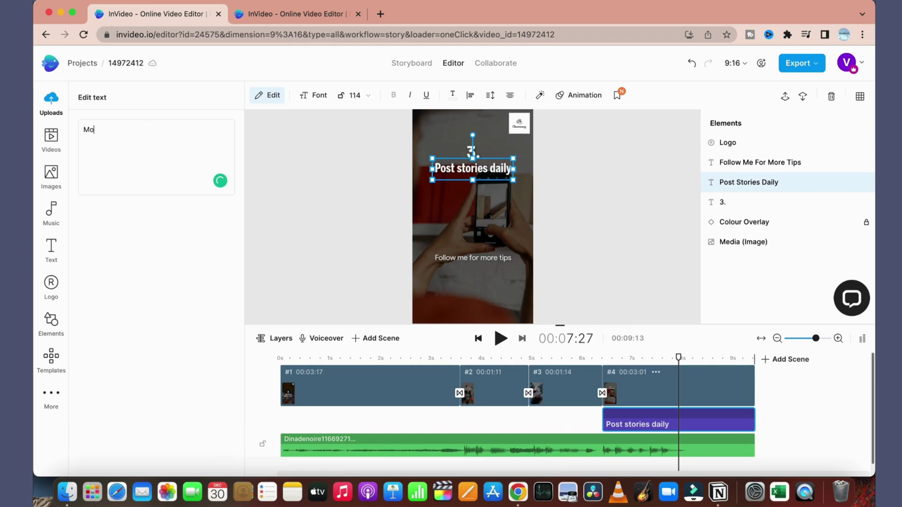
{"action": "type", "text": "re views (As"}
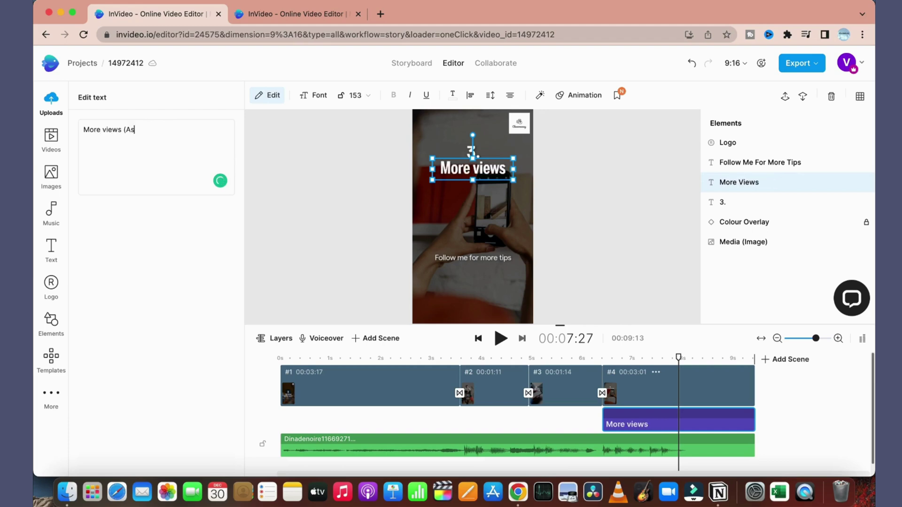
{"action": "type", "text": " compared"}
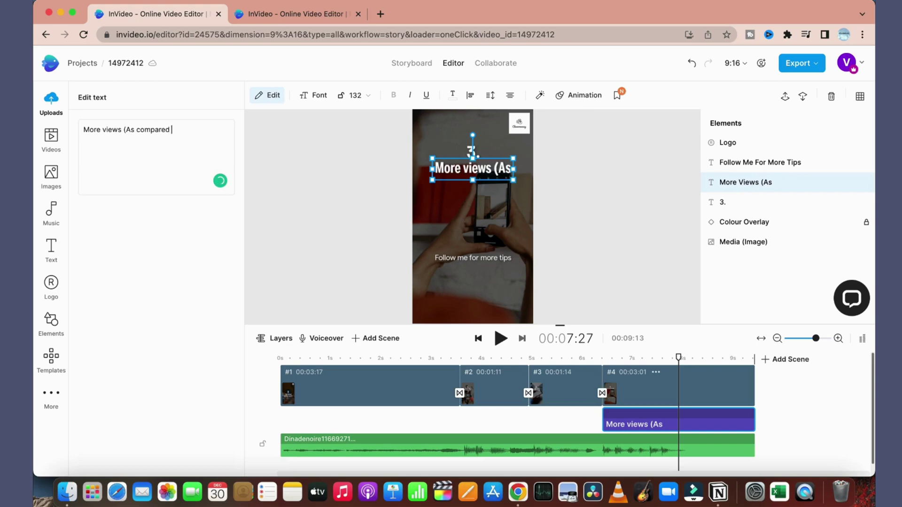
{"action": "type", "text": " to long"}
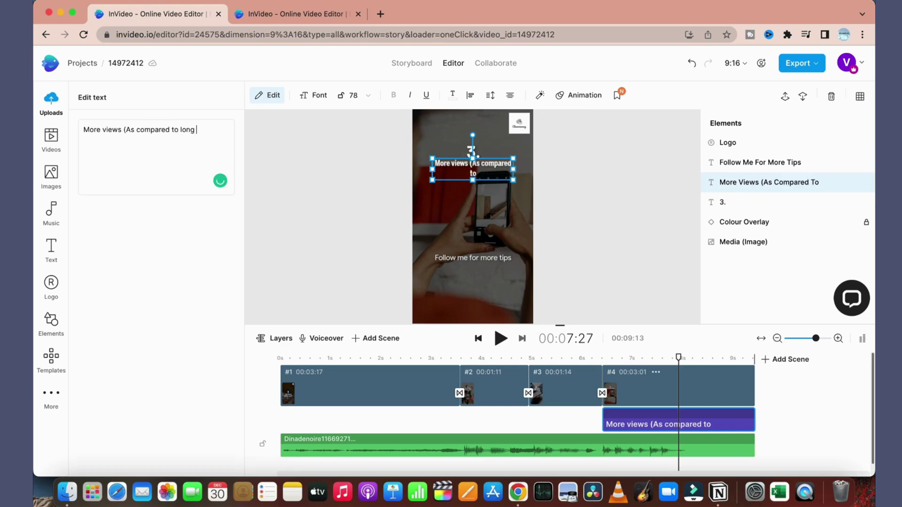
{"action": "type", "text": " form content"}
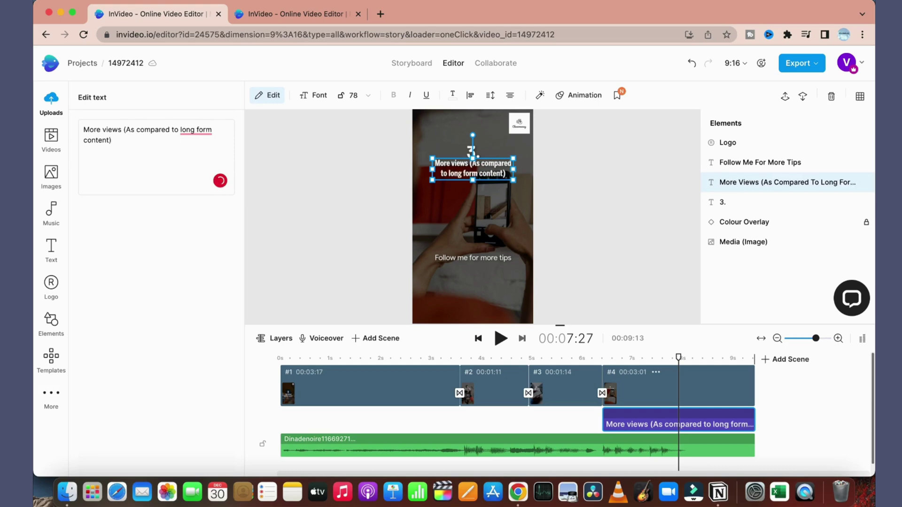
{"action": "mouse_move", "coordinate": [196, 130]}
{"action": "left_click", "coordinate": [193, 160]}
Enlarge the More views caption to 102 and centre it in the frame
{"action": "left_click", "coordinate": [534, 203]}
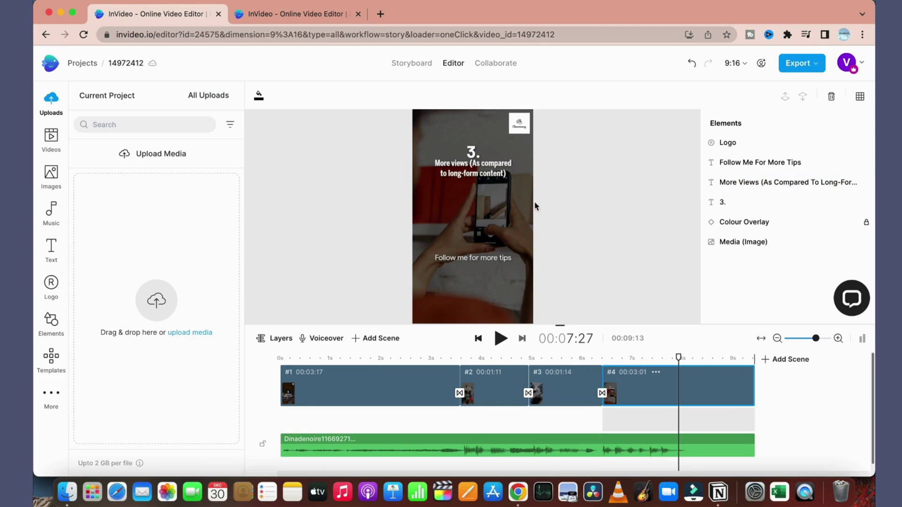
{"action": "left_click", "coordinate": [469, 166]}
{"action": "left_click_drag", "start_coordinate": [433, 180], "coordinate": [406, 193]}
{"action": "left_click_drag", "start_coordinate": [443, 163], "coordinate": [459, 175]}
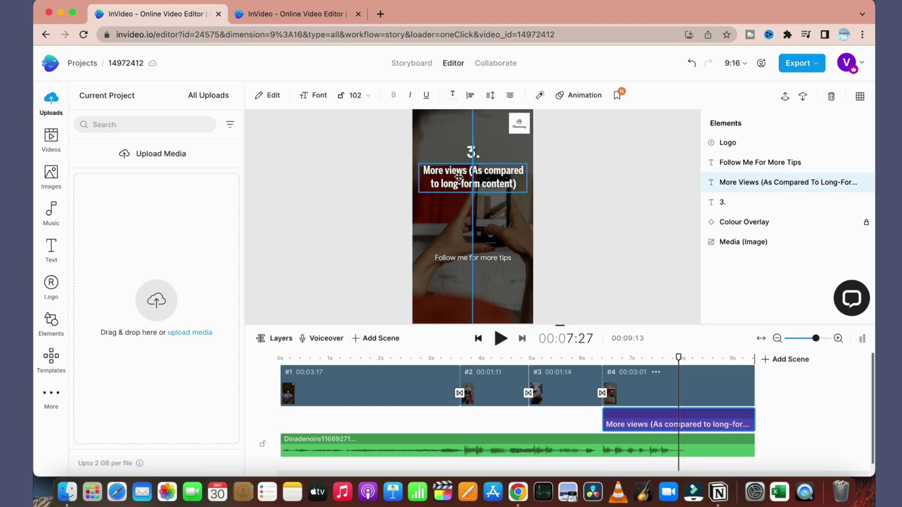
Enlarge scene 3's 'Less Competition' text to 129
{"action": "left_click", "coordinate": [565, 390]}
{"action": "left_click", "coordinate": [477, 183]}
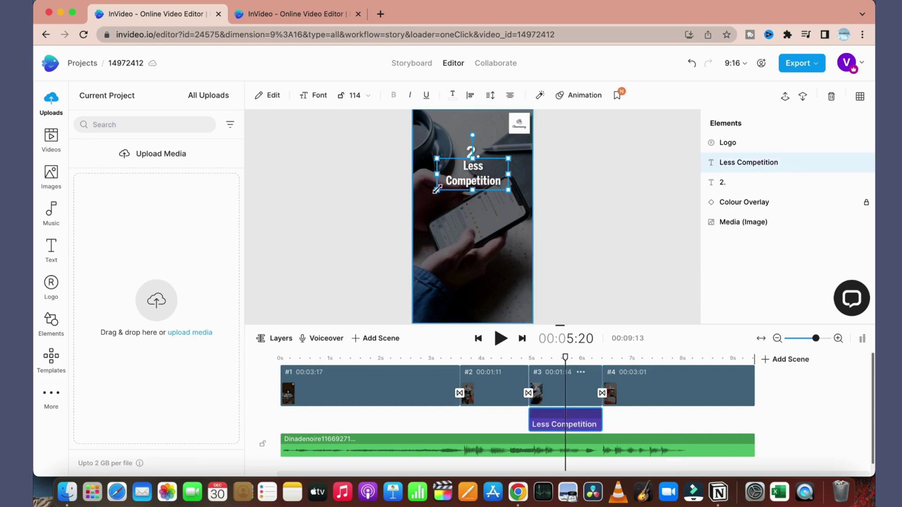
{"action": "left_click_drag", "start_coordinate": [437, 190], "coordinate": [465, 180]}
{"action": "left_click", "coordinate": [675, 278]}
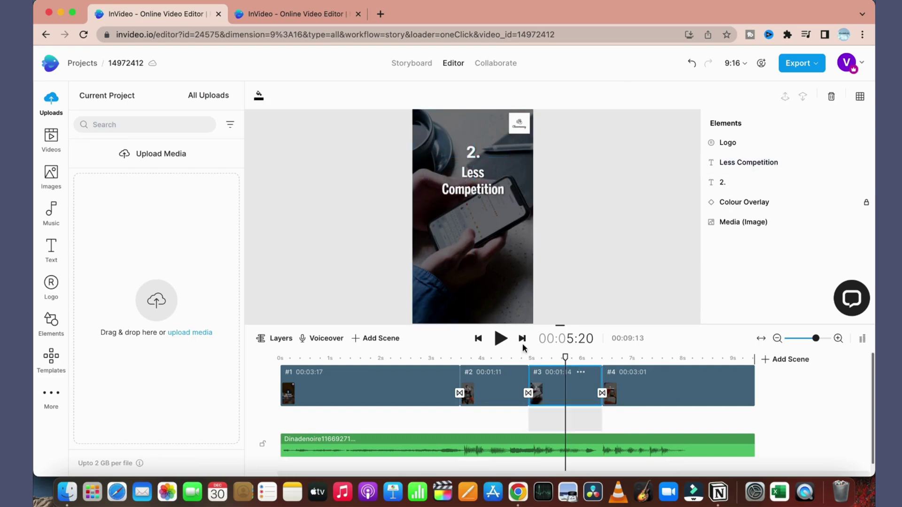
{"action": "key", "text": "XF86AudioMute"}
Replay the reel, then add a trimmed sea-lion stock clip to scene 4 and undo it
{"action": "left_click", "coordinate": [270, 358]}
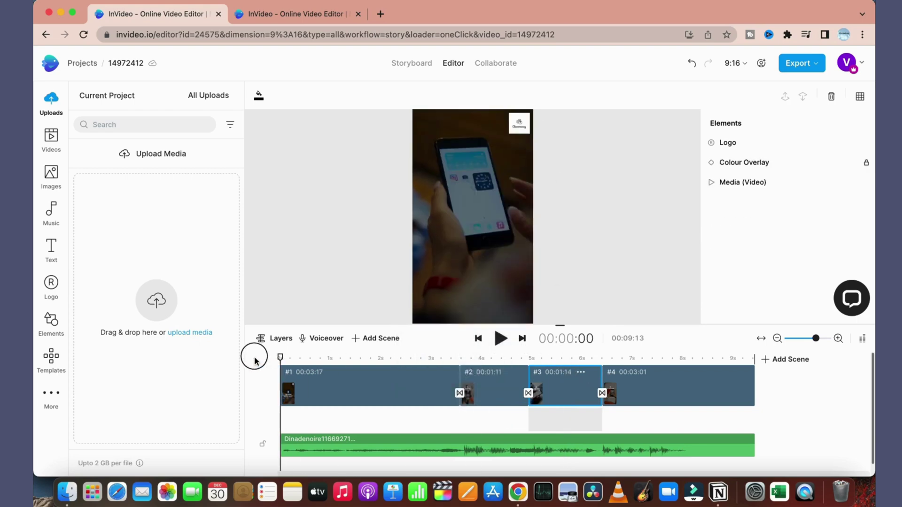
{"action": "left_click", "coordinate": [498, 338]}
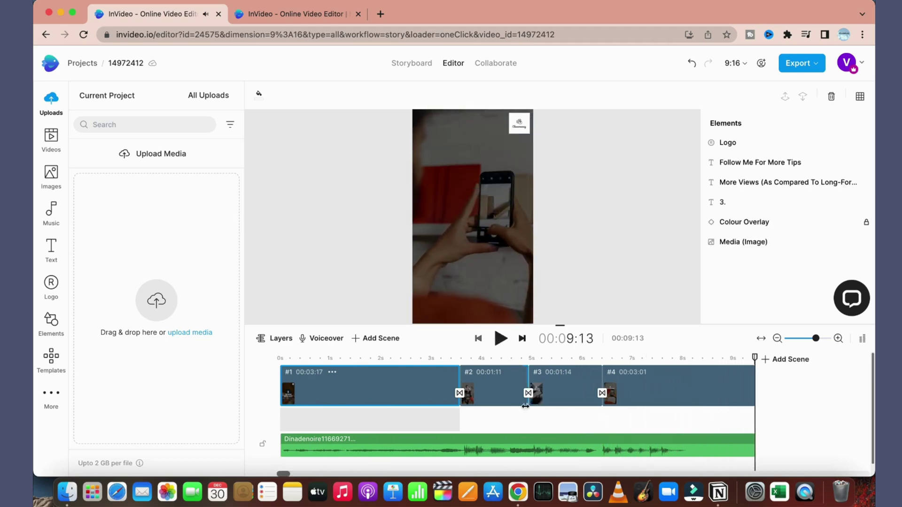
{"action": "left_click", "coordinate": [50, 141]}
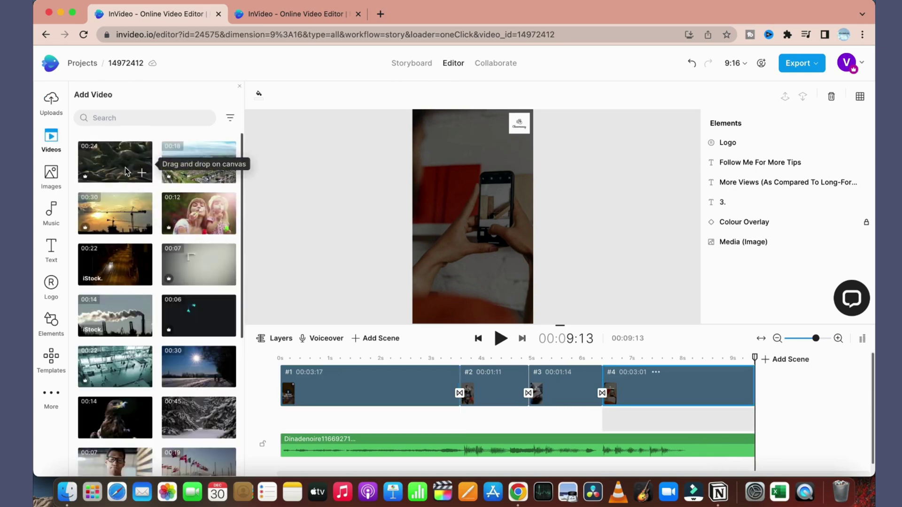
{"action": "left_click_drag", "start_coordinate": [140, 184], "coordinate": [425, 190]}
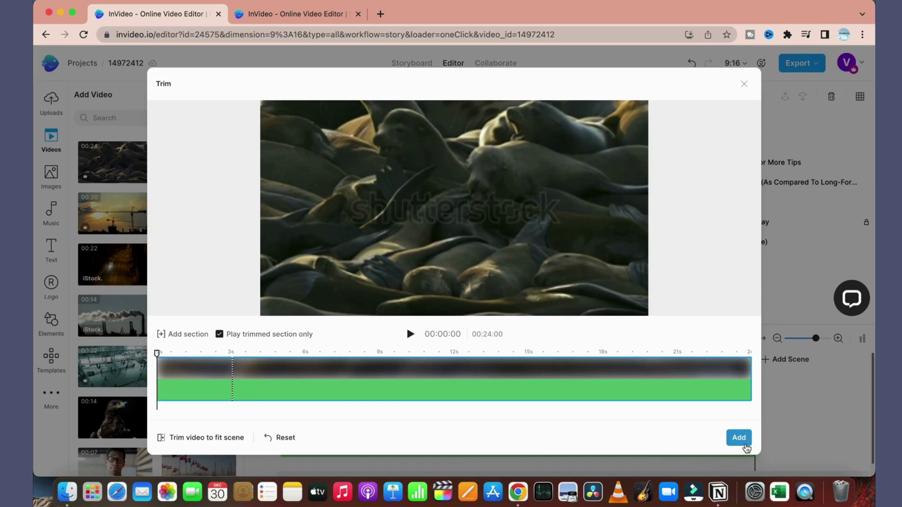
{"action": "left_click", "coordinate": [183, 436]}
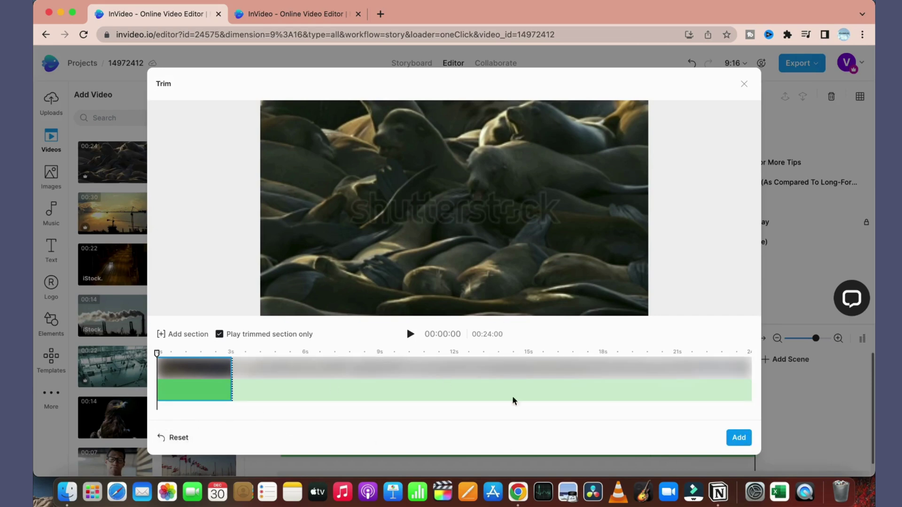
{"action": "left_click", "coordinate": [737, 438]}
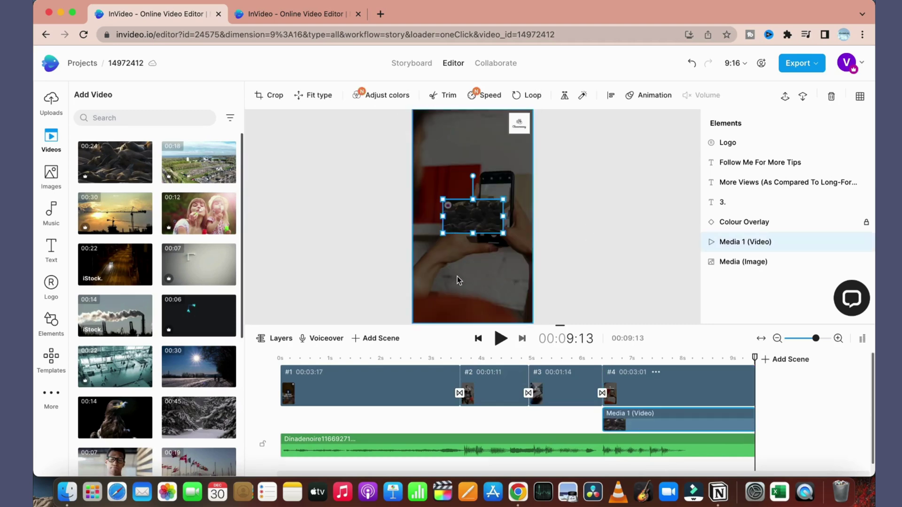
{"action": "key", "text": "super+z"}
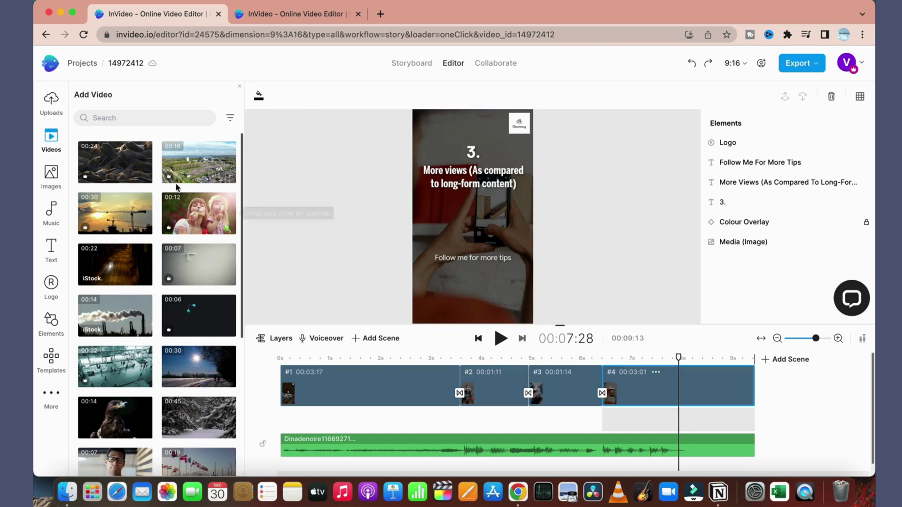
{"action": "left_click", "coordinate": [57, 173]}
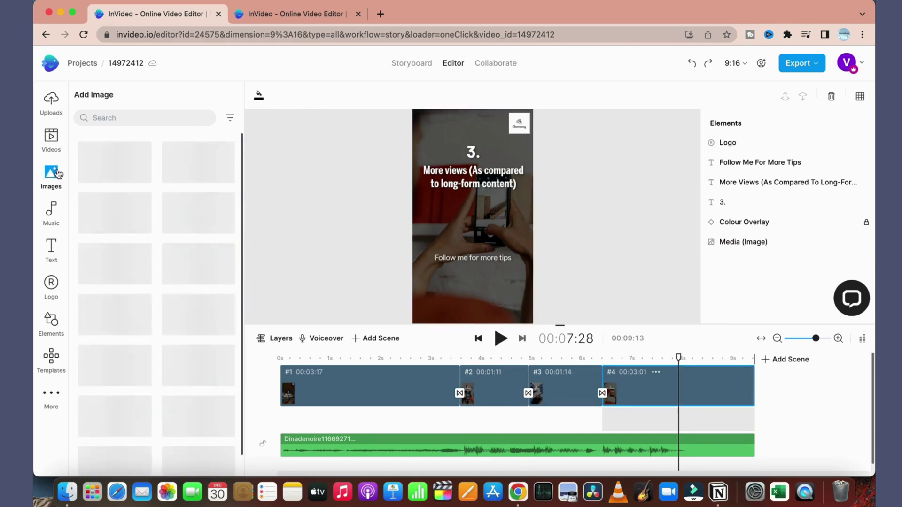
{"action": "left_click", "coordinate": [51, 218]}
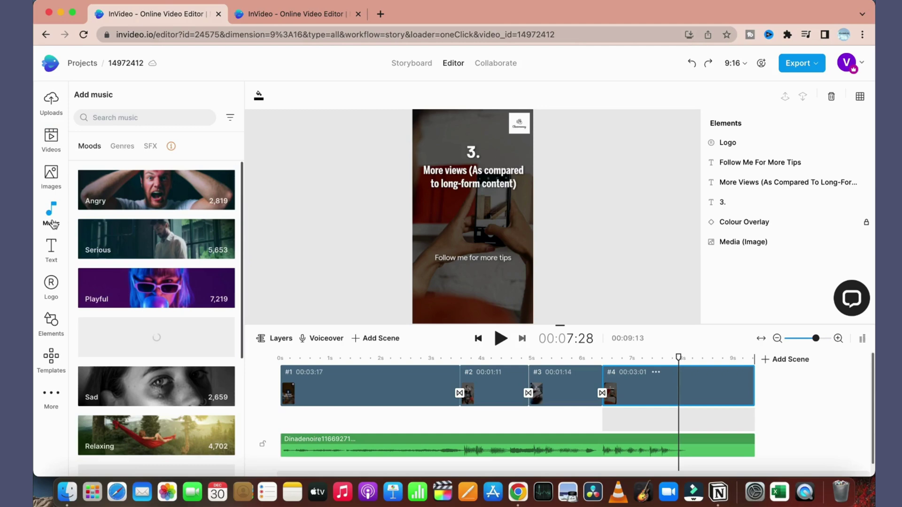
{"action": "left_click", "coordinate": [51, 248]}
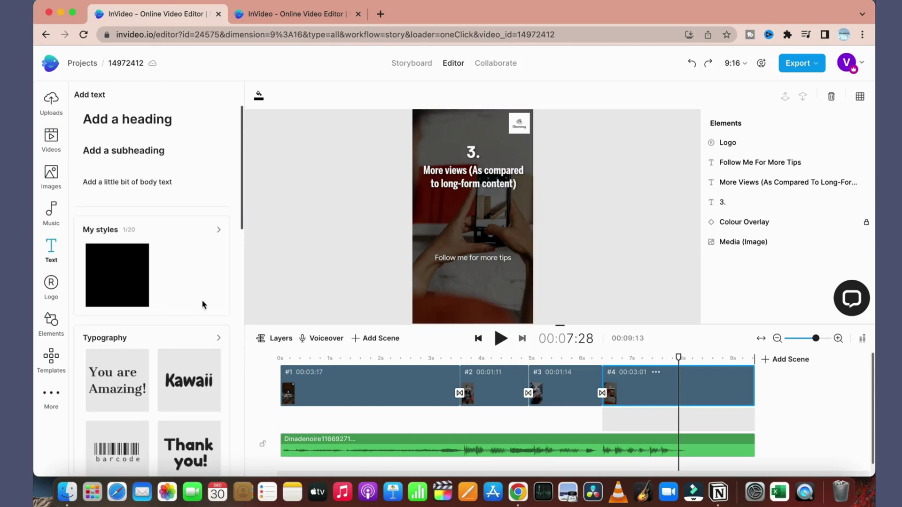
{"action": "left_click", "coordinate": [56, 292]}
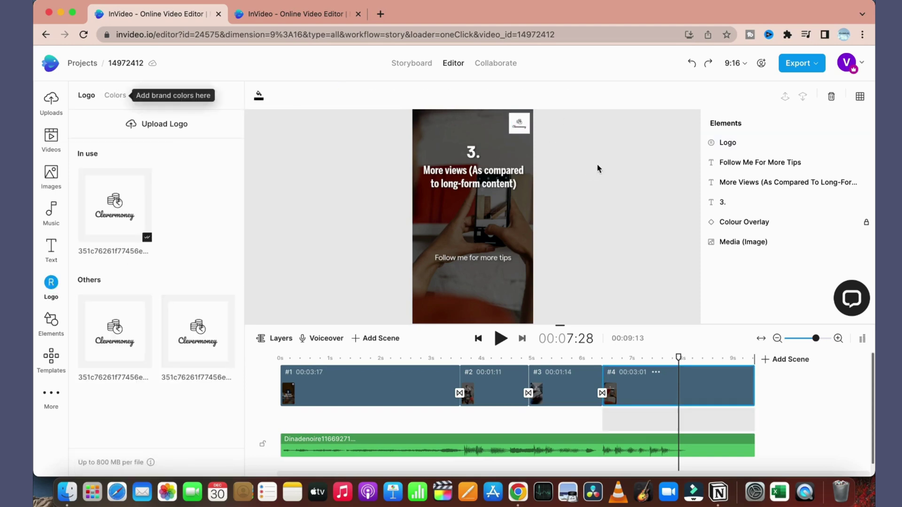
{"action": "left_click", "coordinate": [51, 323]}
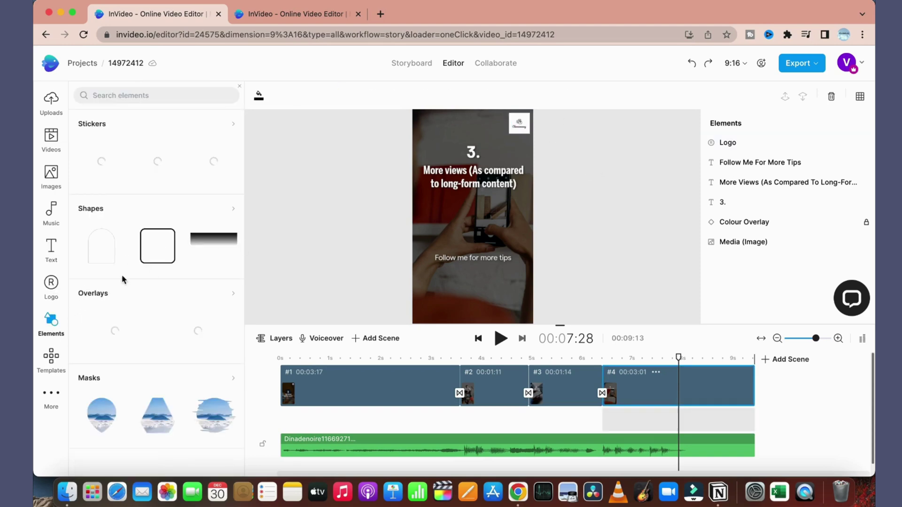
{"action": "mouse_move", "coordinate": [137, 263]}
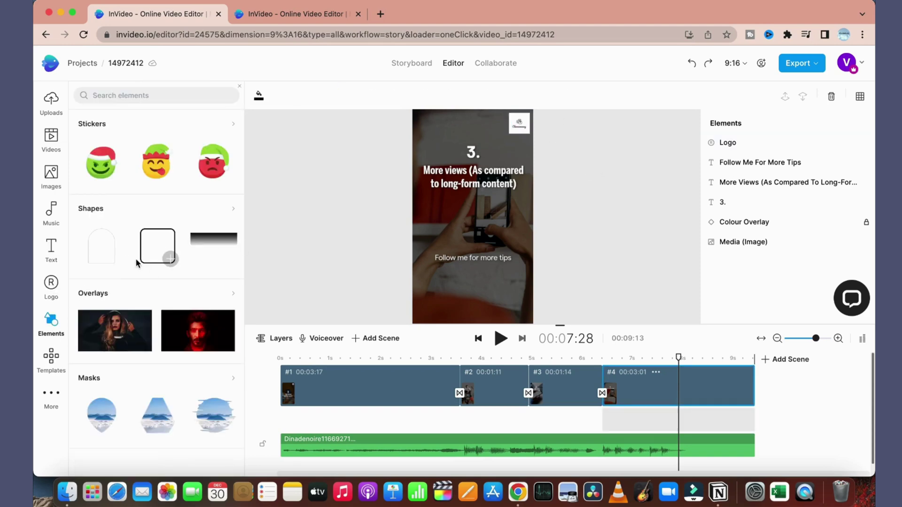
{"action": "left_click", "coordinate": [51, 362]}
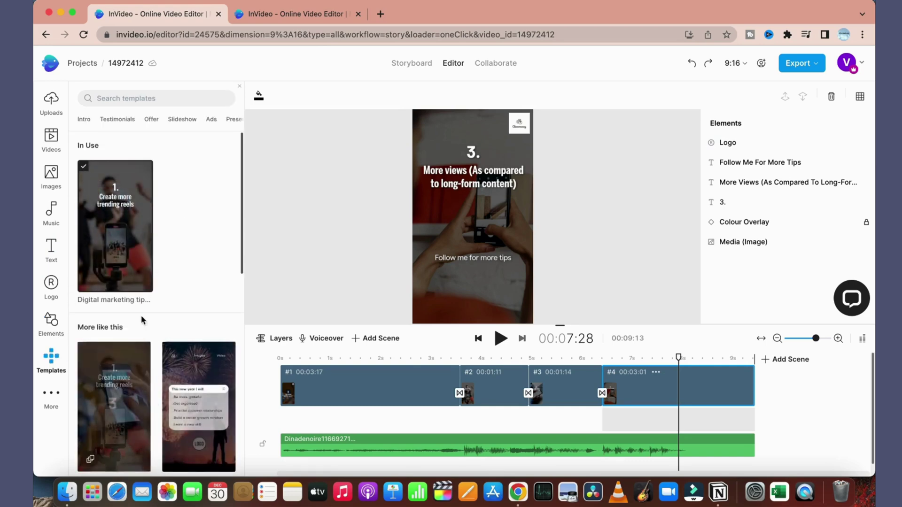
{"action": "left_click", "coordinate": [49, 140]}
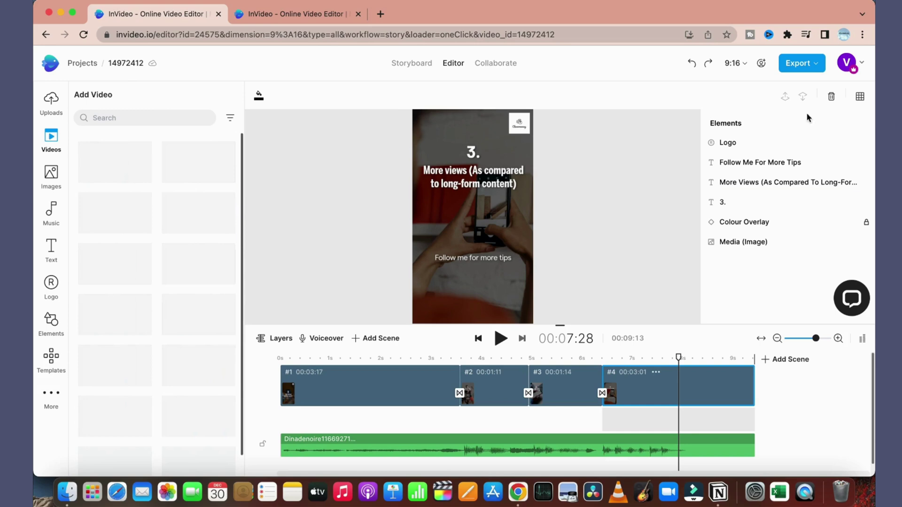
{"action": "left_click_drag", "start_coordinate": [678, 359], "coordinate": [238, 347]}
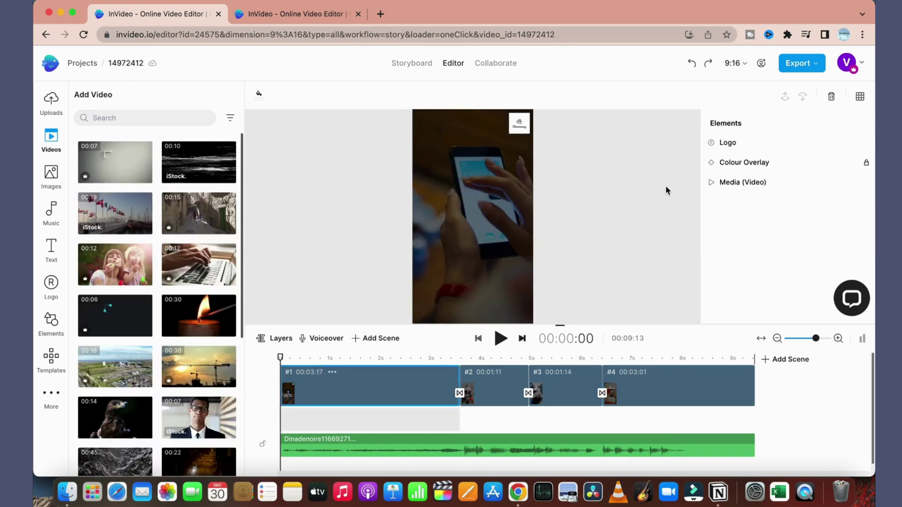
Export the reel at 1080p Full HD quality
{"action": "left_click", "coordinate": [797, 63]}
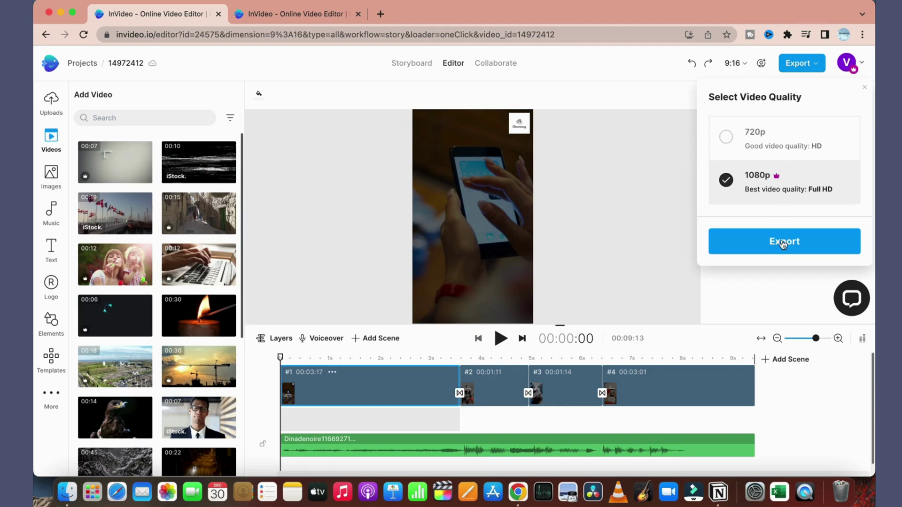
{"action": "left_click", "coordinate": [783, 244]}
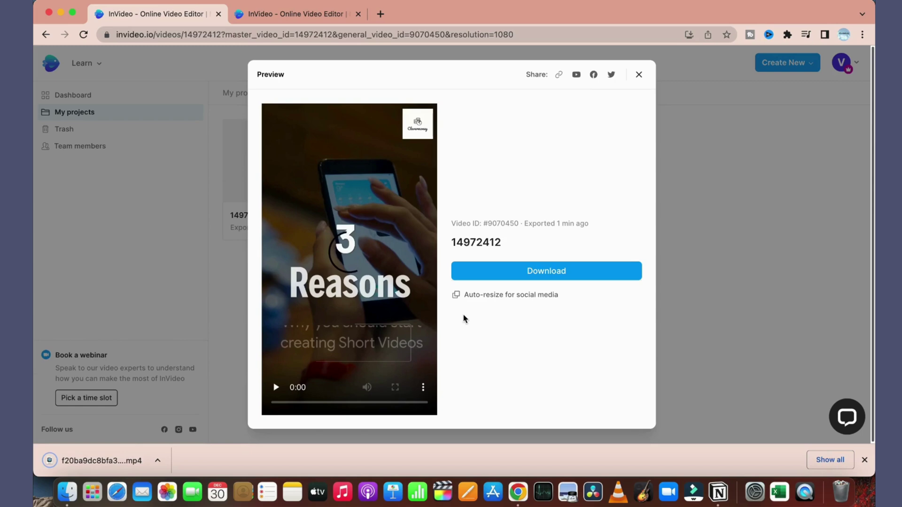
{"action": "left_click", "coordinate": [276, 387]}
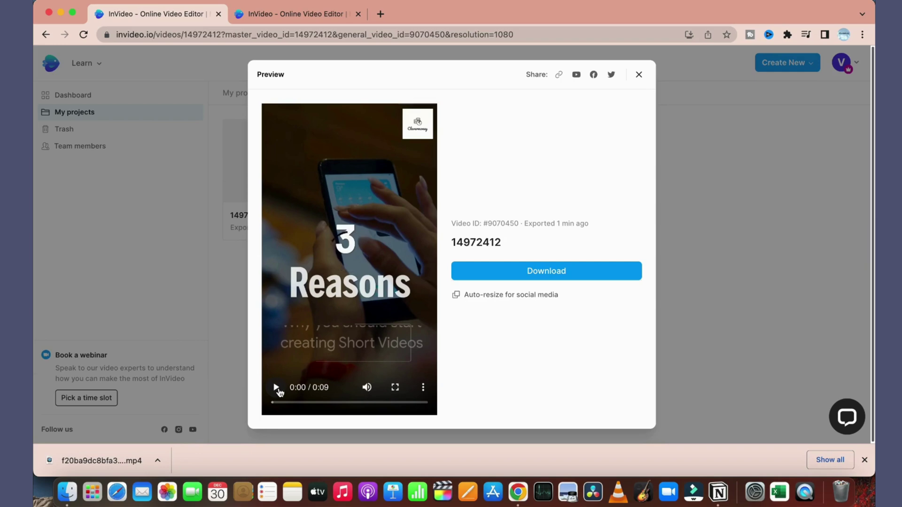